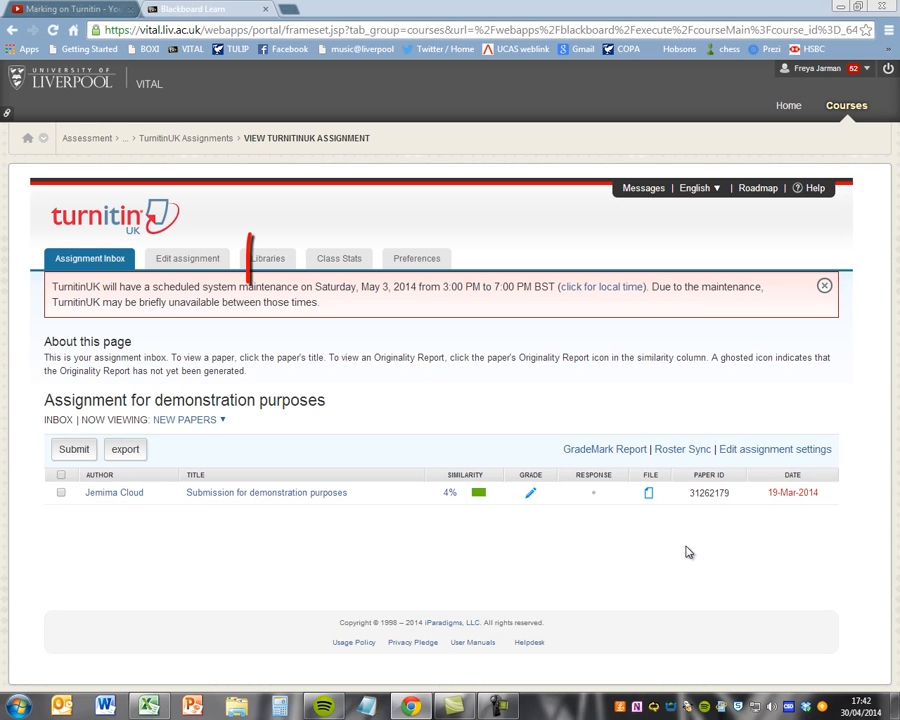
- Open the demonstration assignment's optional settings for editing and launch the Rubric/Form Manager from the GradeMark section
click(190, 264)
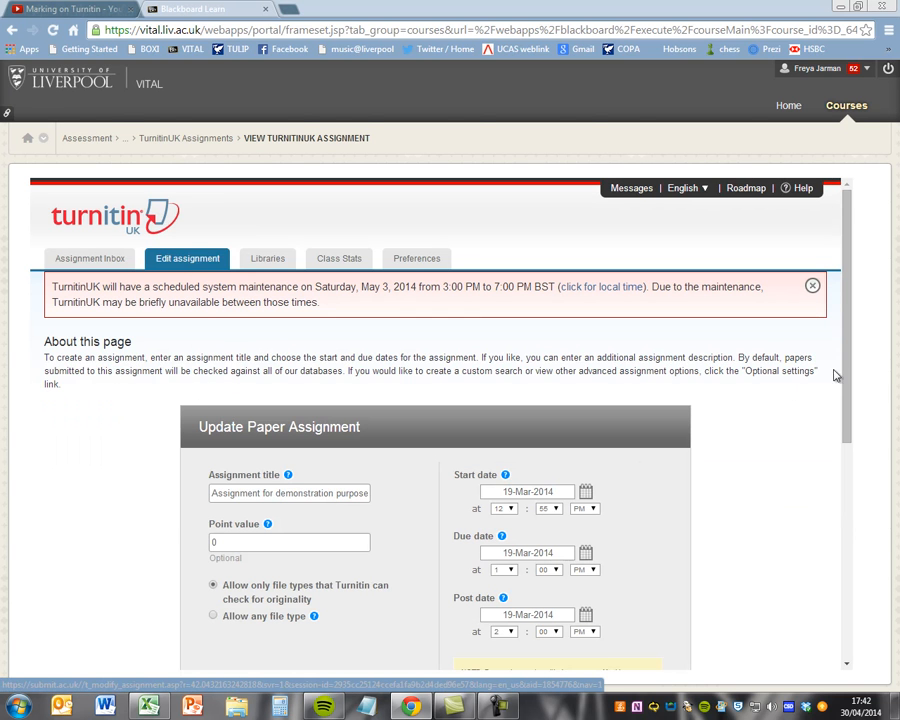
scroll(848, 380, down, 2)
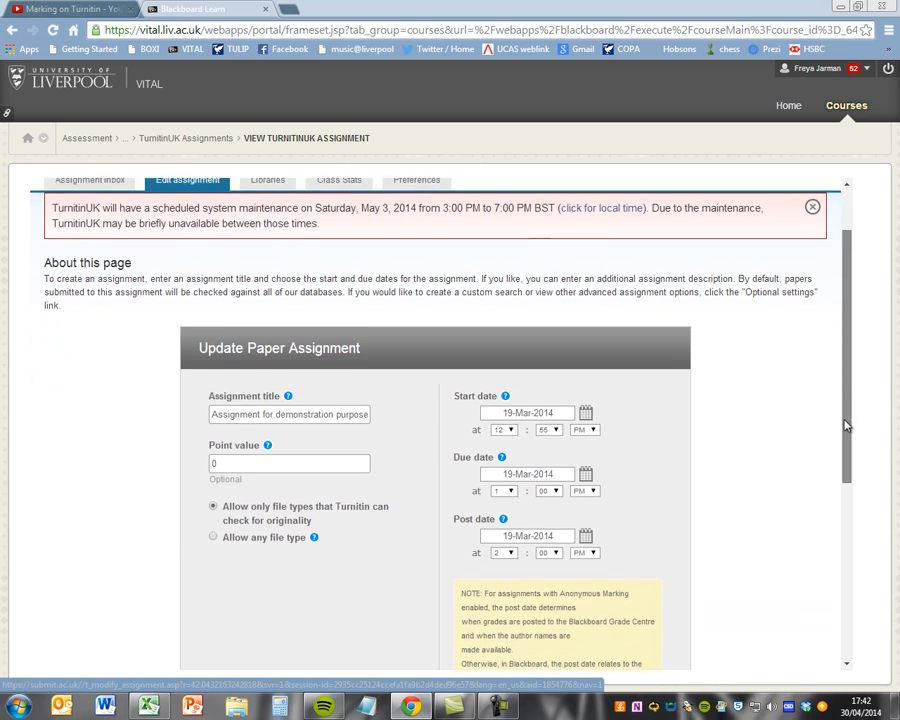
drag(844, 416, 855, 604)
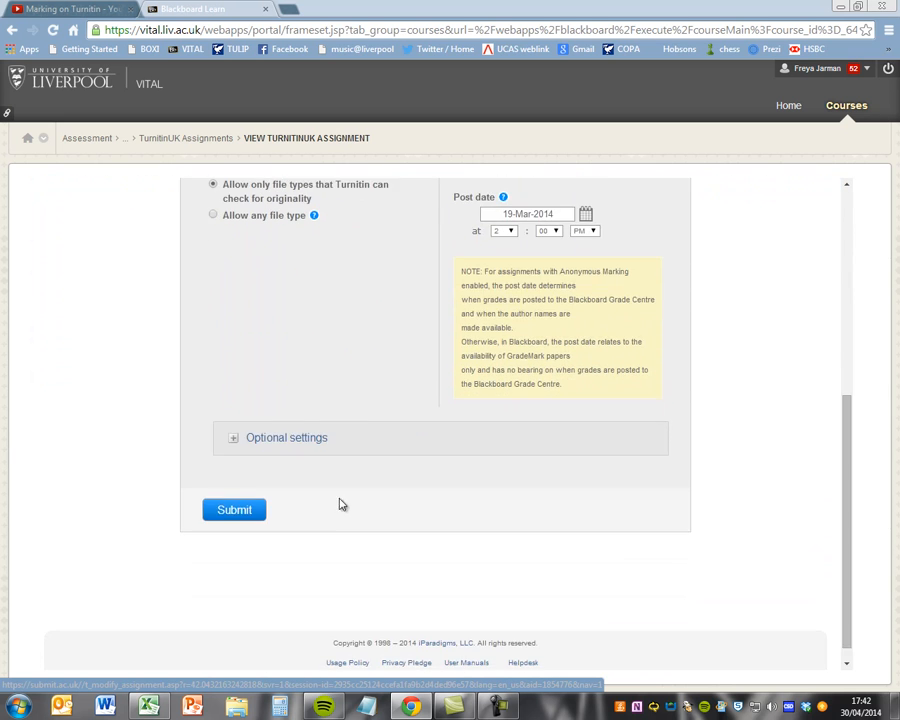
click(296, 445)
scroll(507, 455, down, 10)
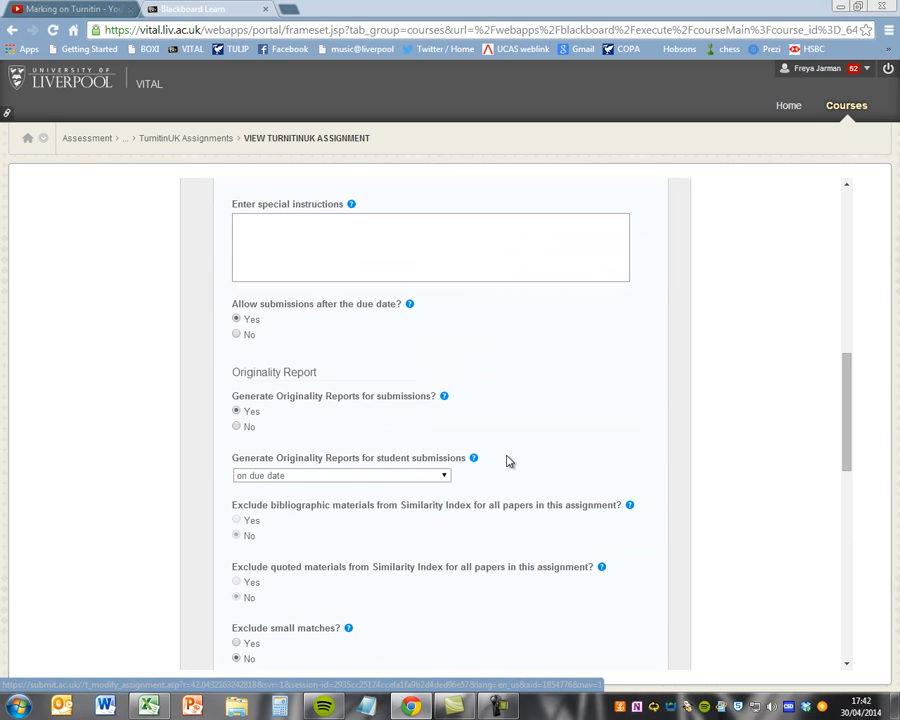
scroll(507, 458, down, 1)
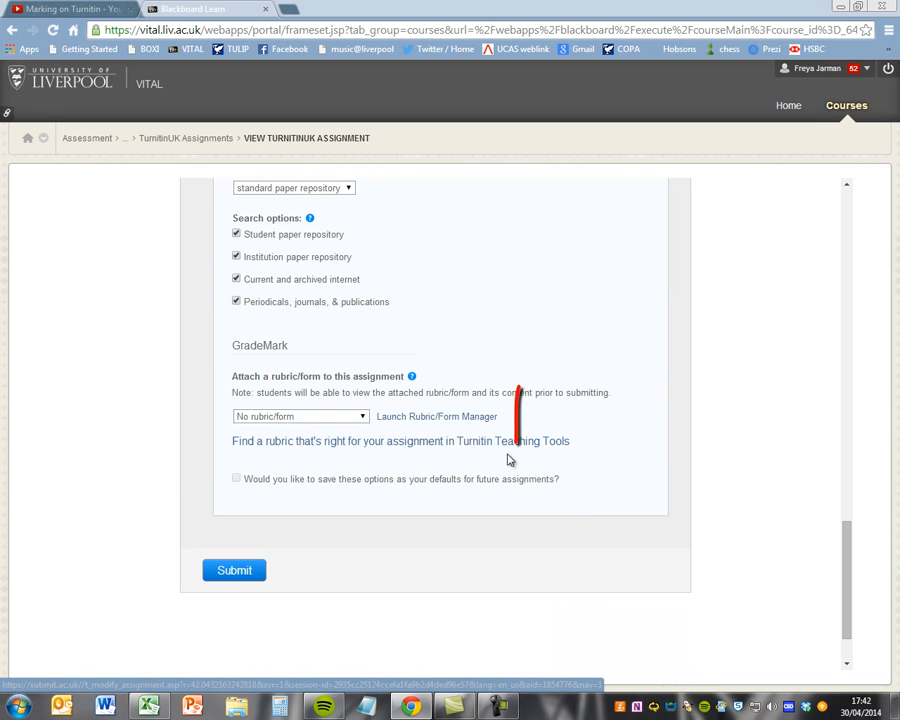
click(428, 417)
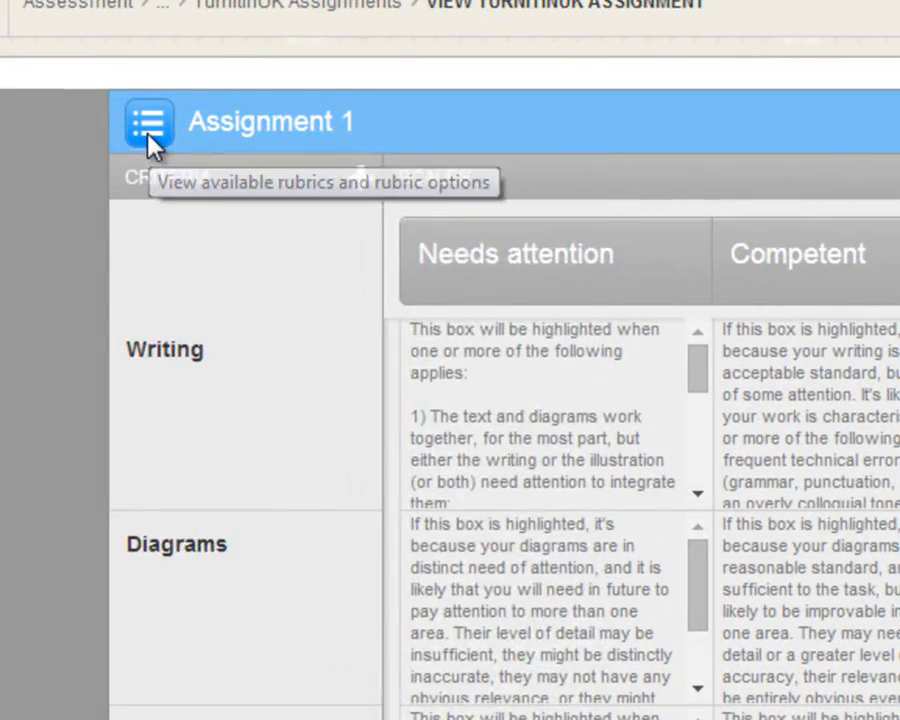
- Create a new rubric and set its rubric scoring to the 0 option
click(148, 137)
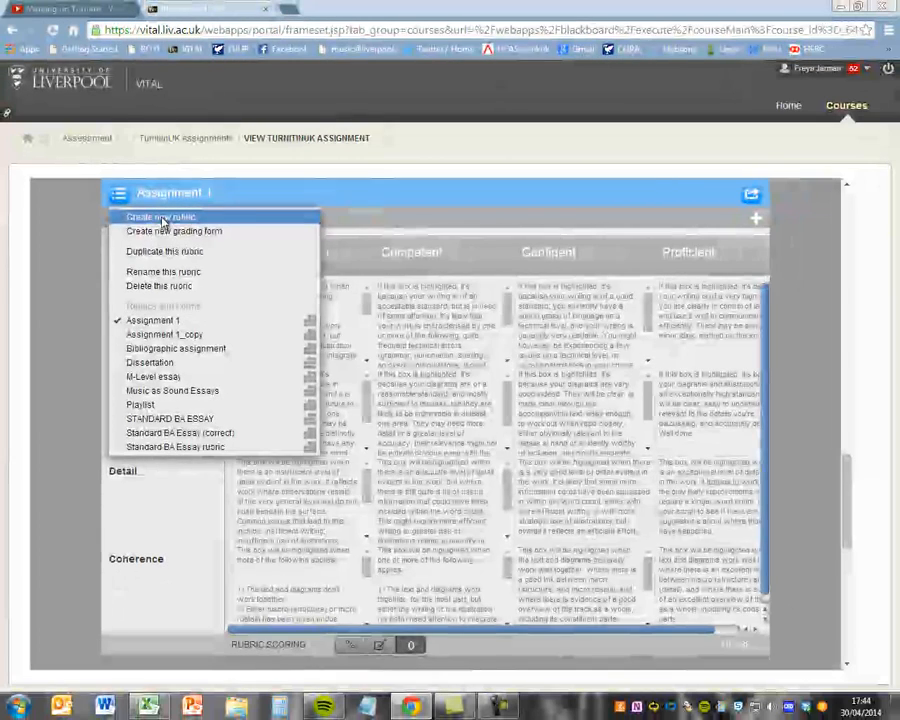
click(232, 183)
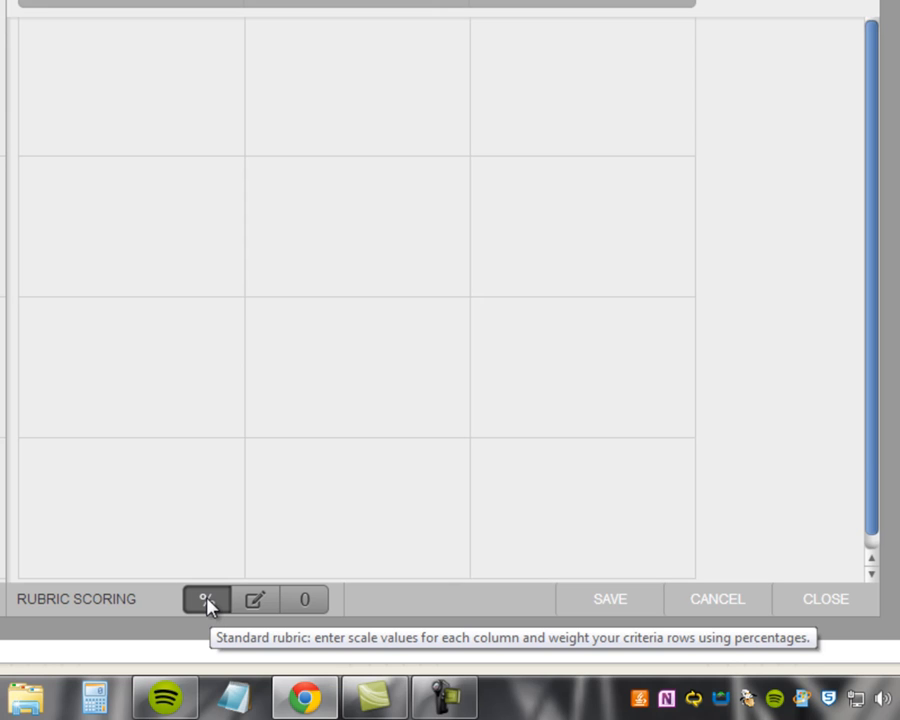
click(304, 602)
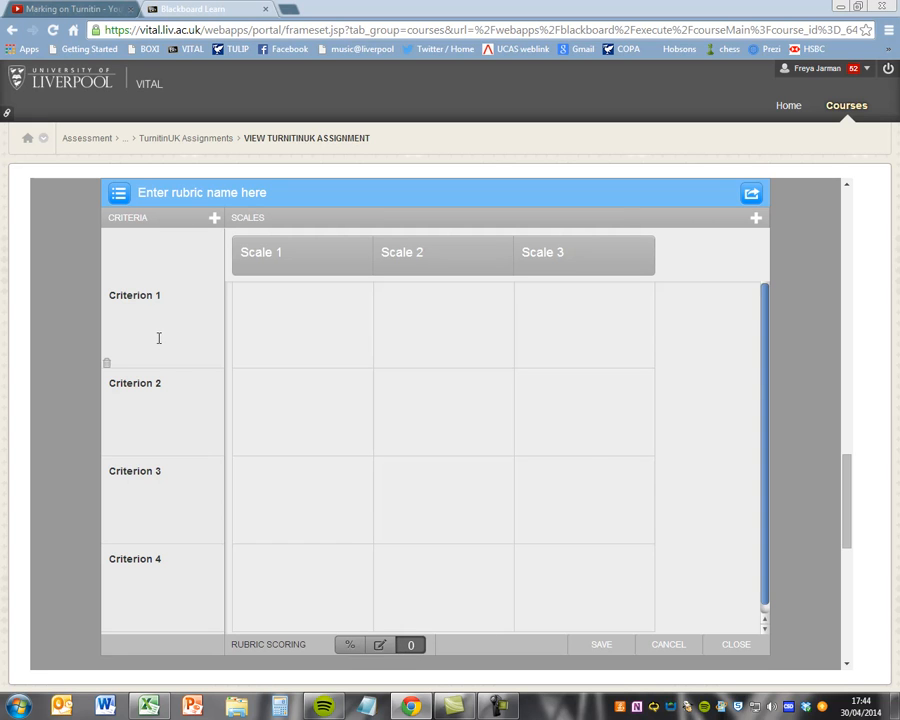
- Name the rubric's four criteria Writing, Relevance, Literature and Referencing, in that order
click(131, 296)
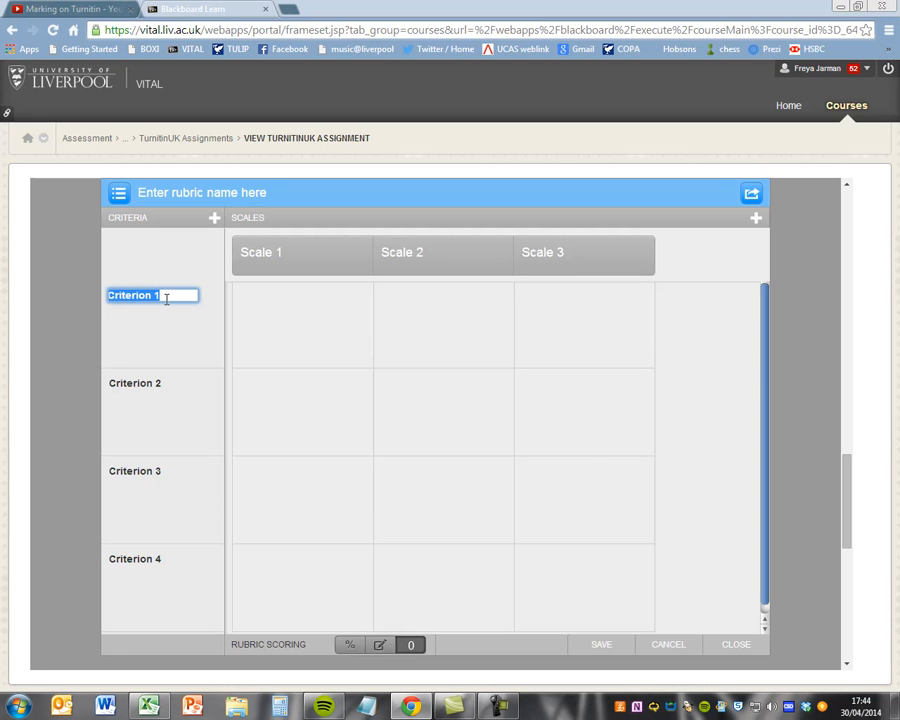
text(Writing)
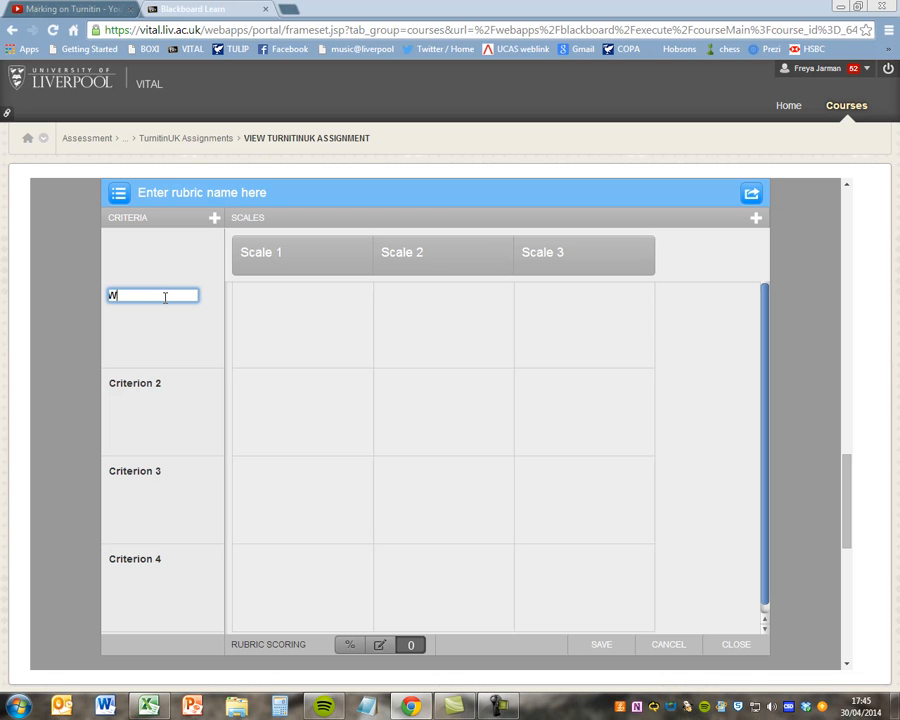
click(120, 380)
text(Relevance)
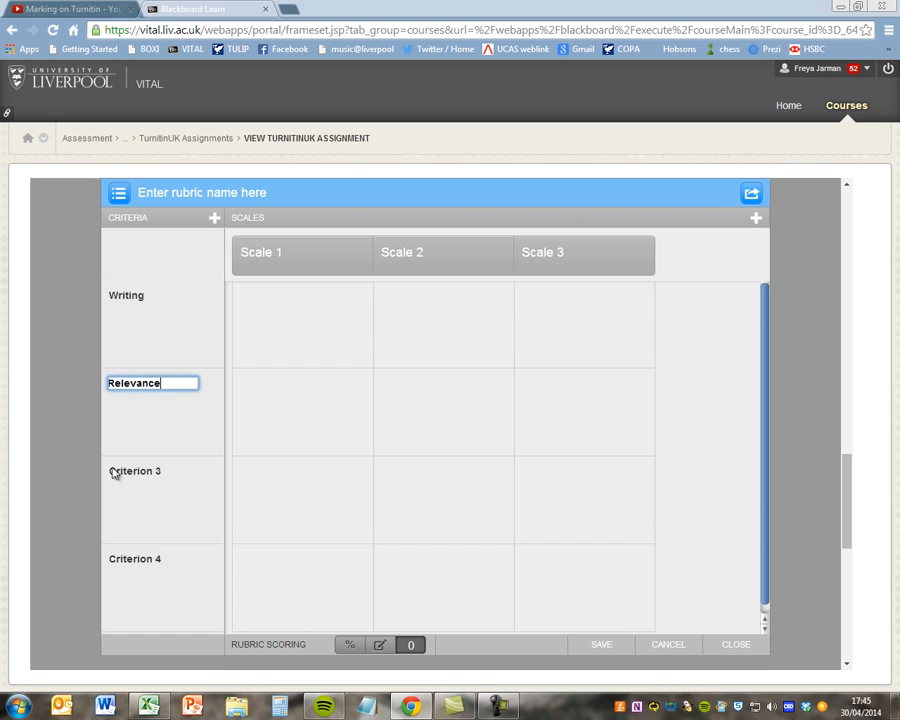
click(134, 470)
text(Literature)
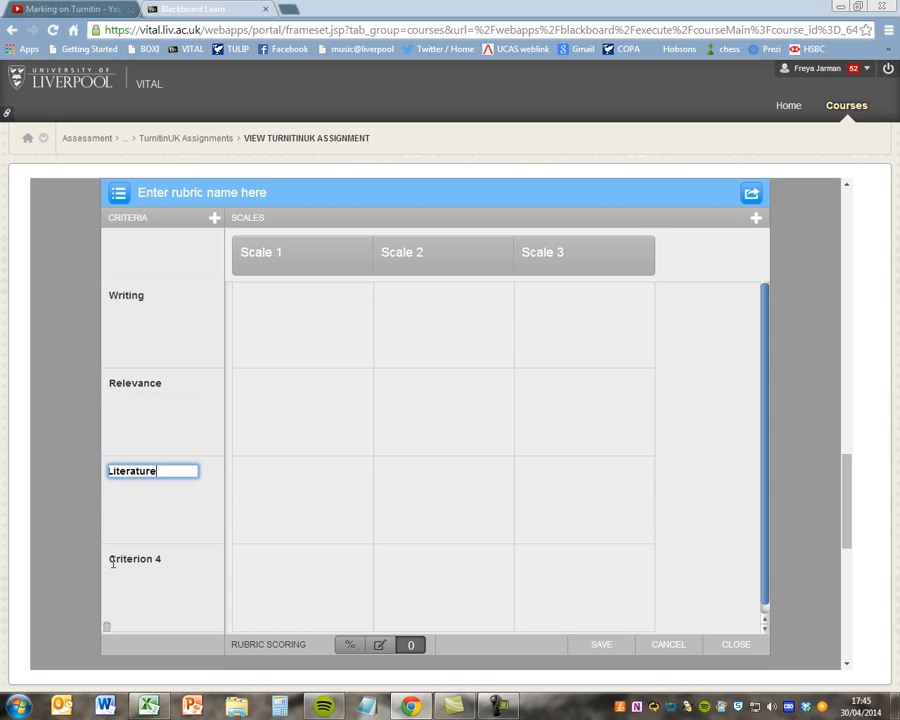
click(112, 560)
text(Referencing)
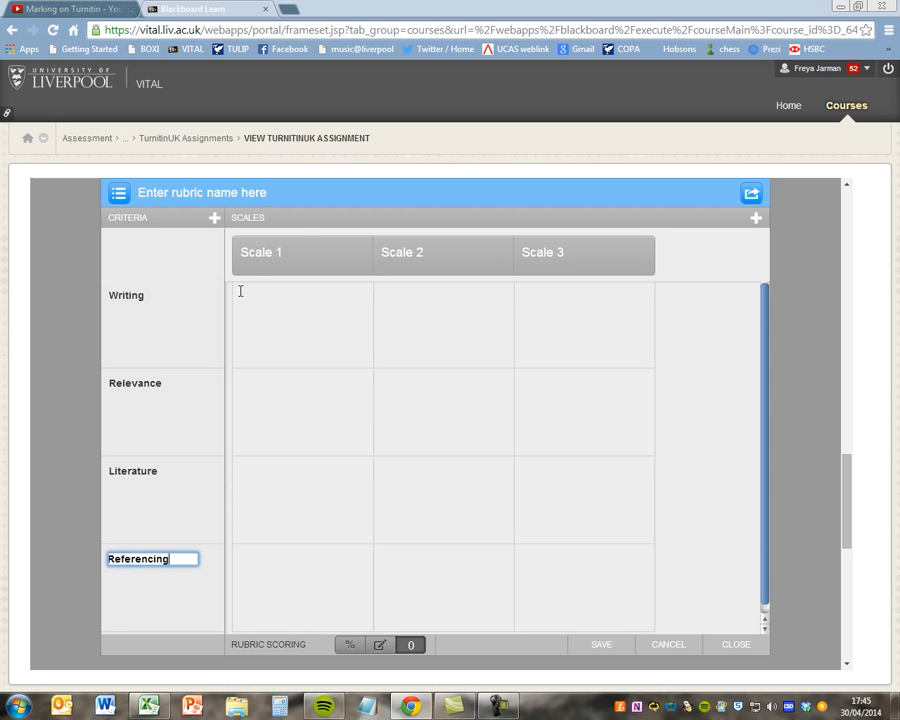
- Name the rubric's three scale columns Poor, Acceptable and Good, in that order
click(237, 258)
text(Poor)
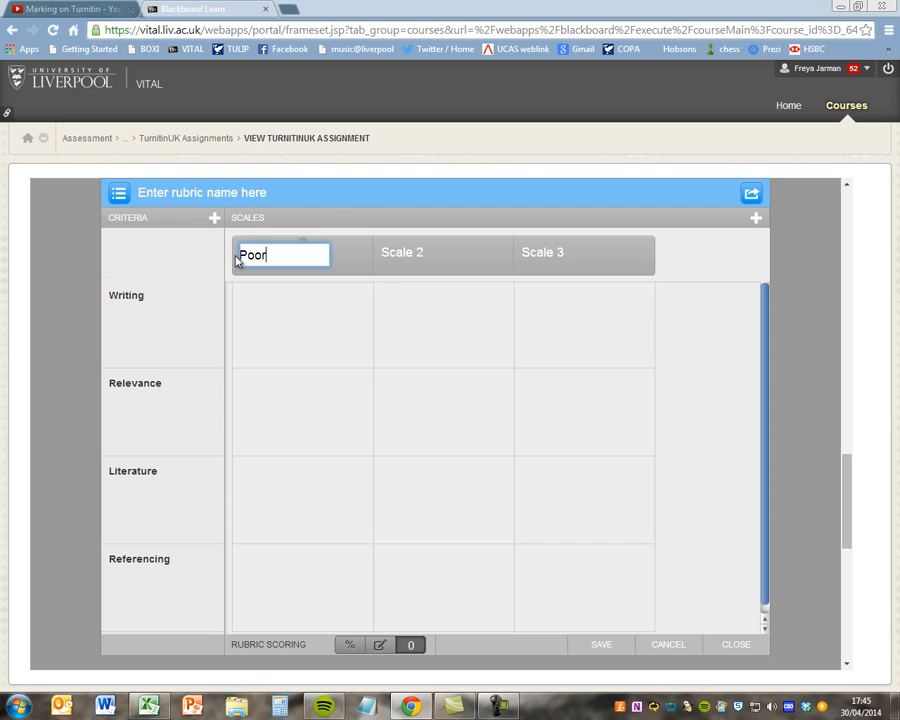
key(Tab)
text(A)
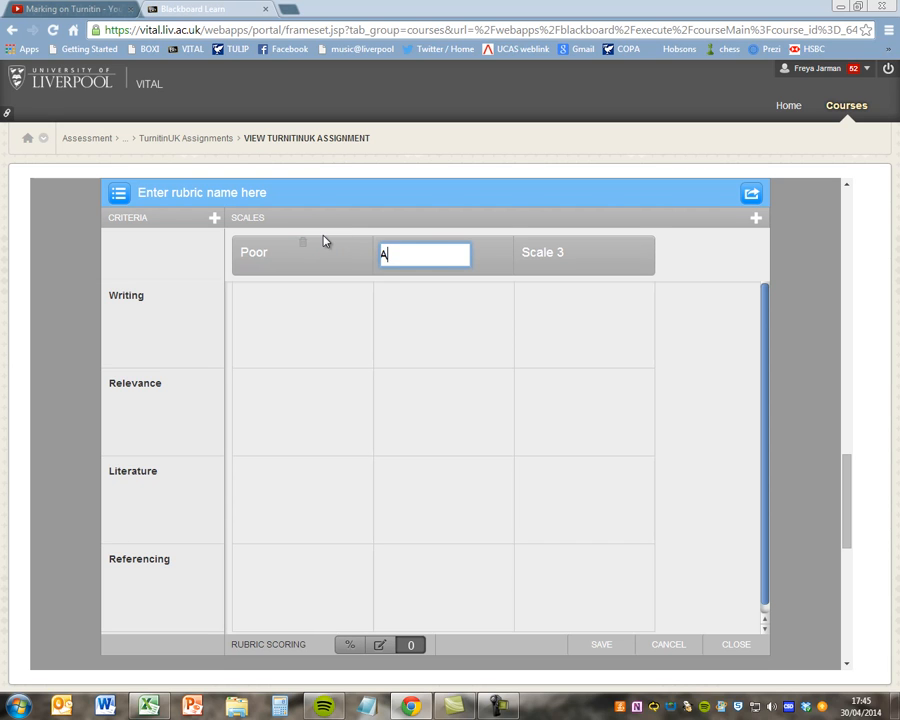
text(cceptable)
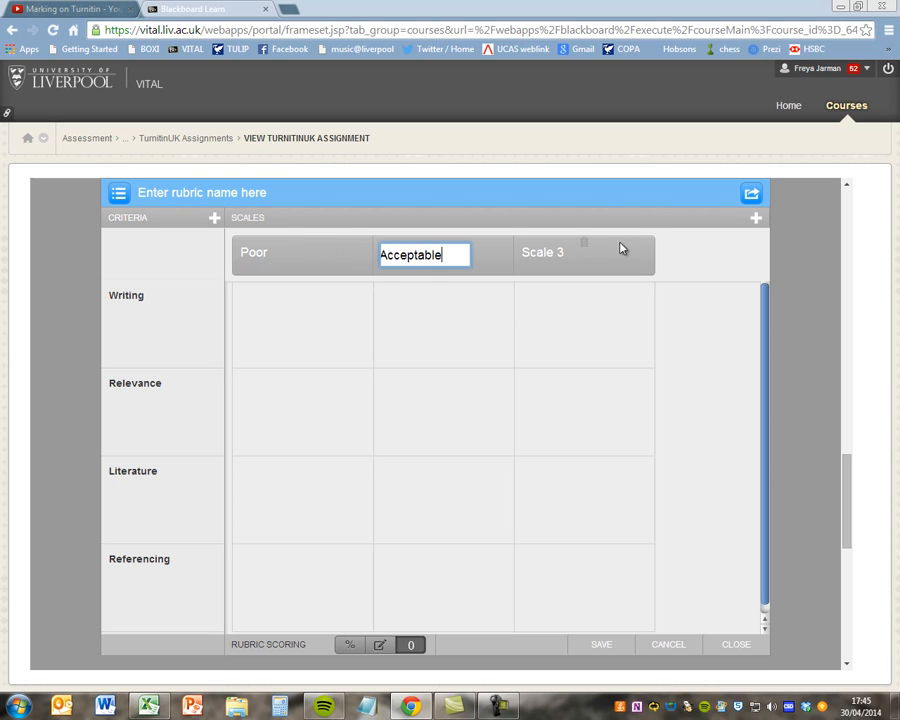
click(582, 243)
text(Good)
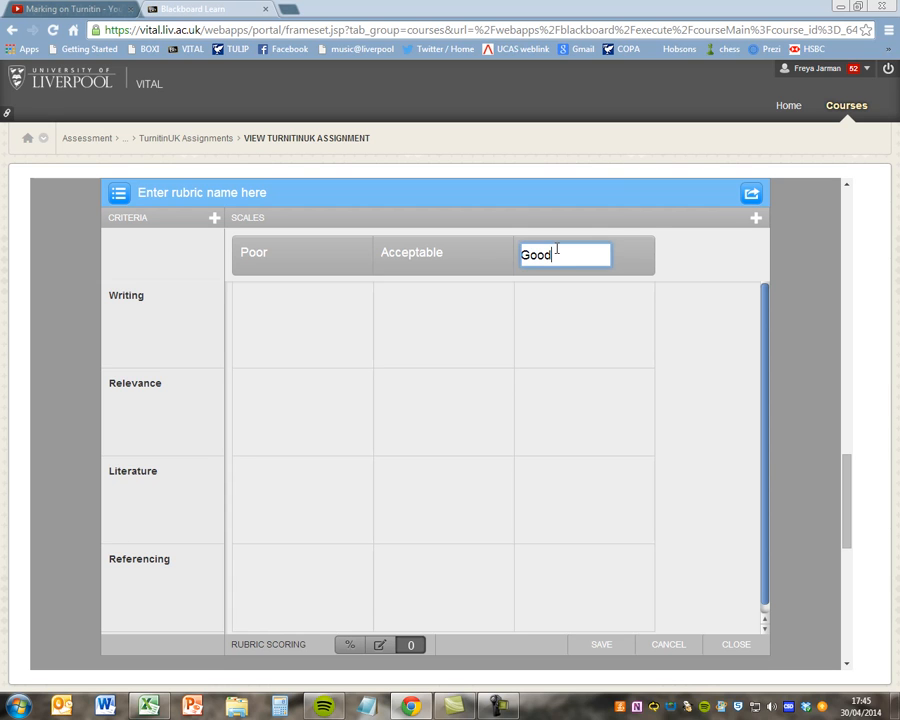
click(682, 282)
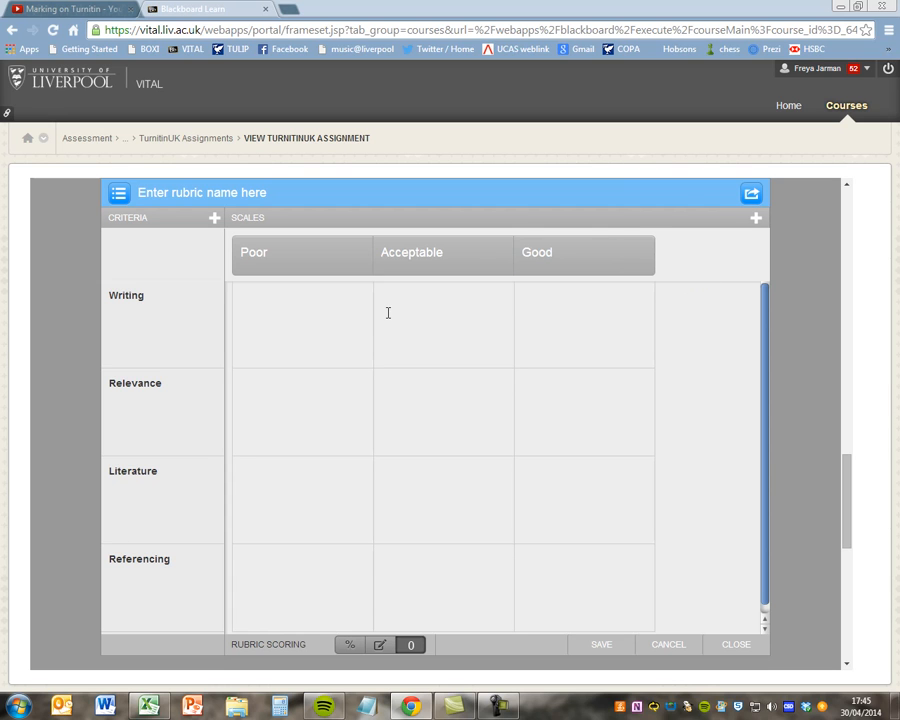
click(289, 327)
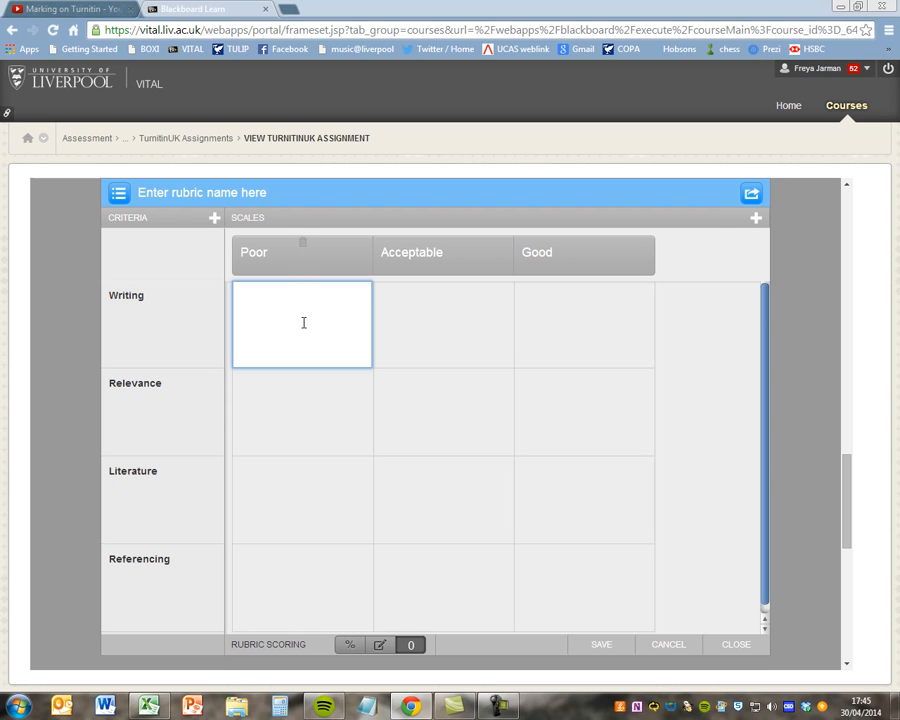
click(434, 329)
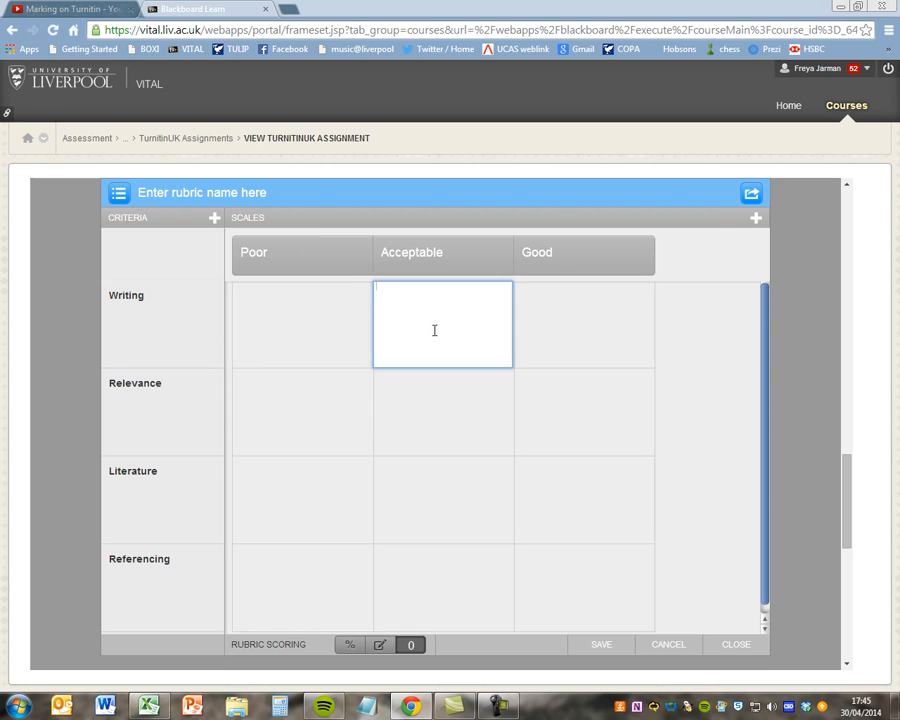
click(565, 495)
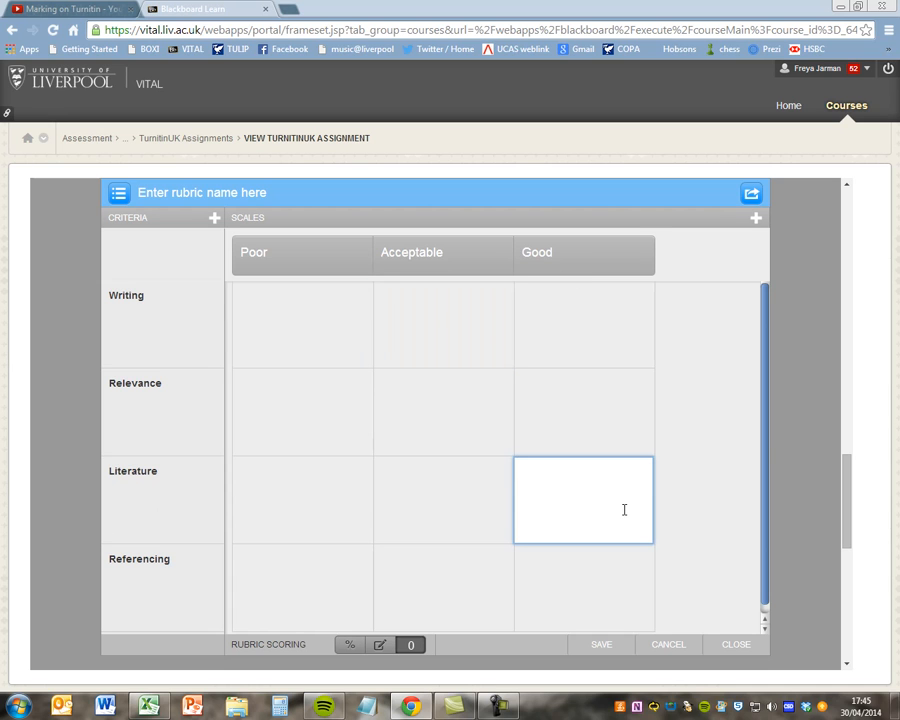
click(680, 468)
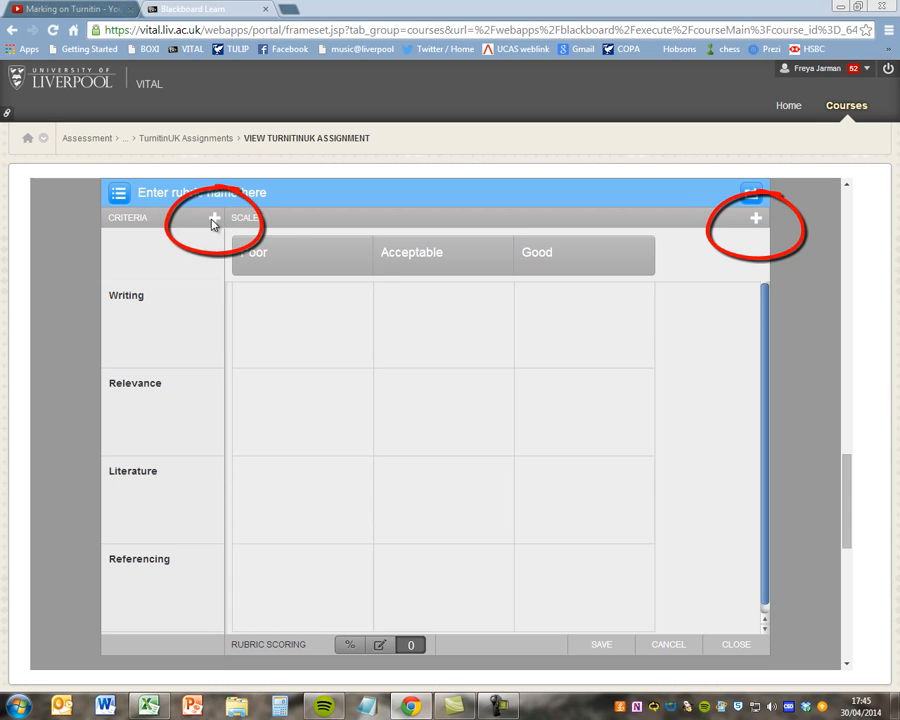
- Add a fourth scale column to the rubric and name it Excellent
click(756, 220)
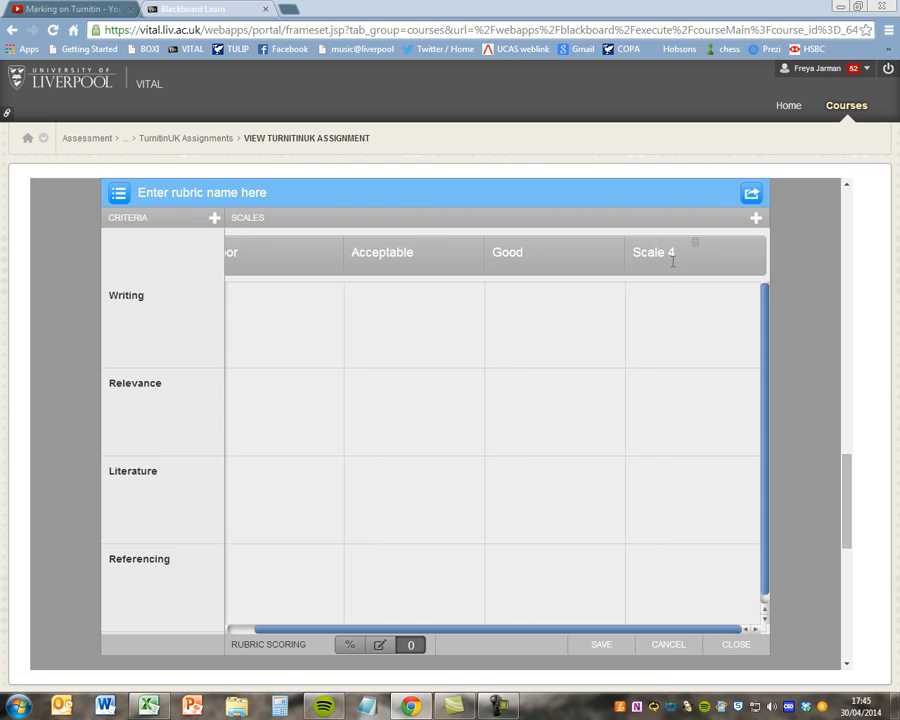
click(652, 254)
text(Excellent)
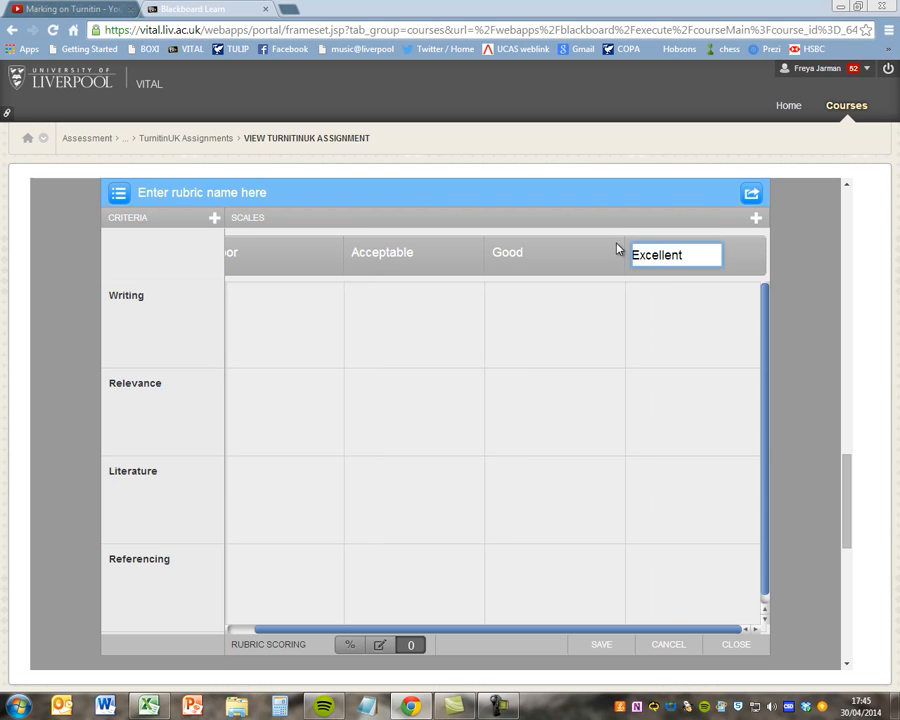
click(622, 315)
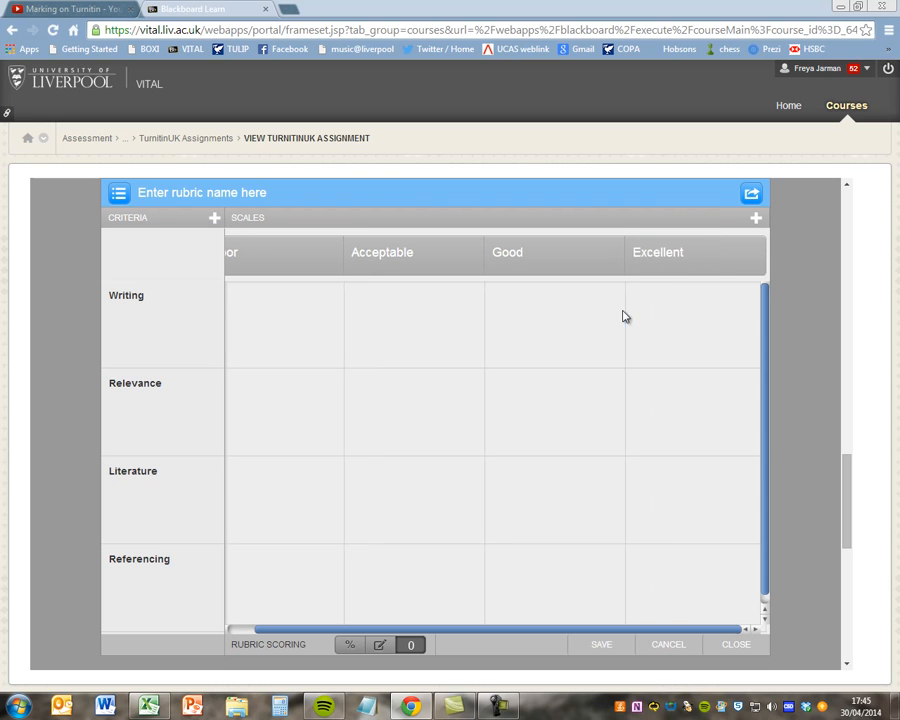
click(514, 466)
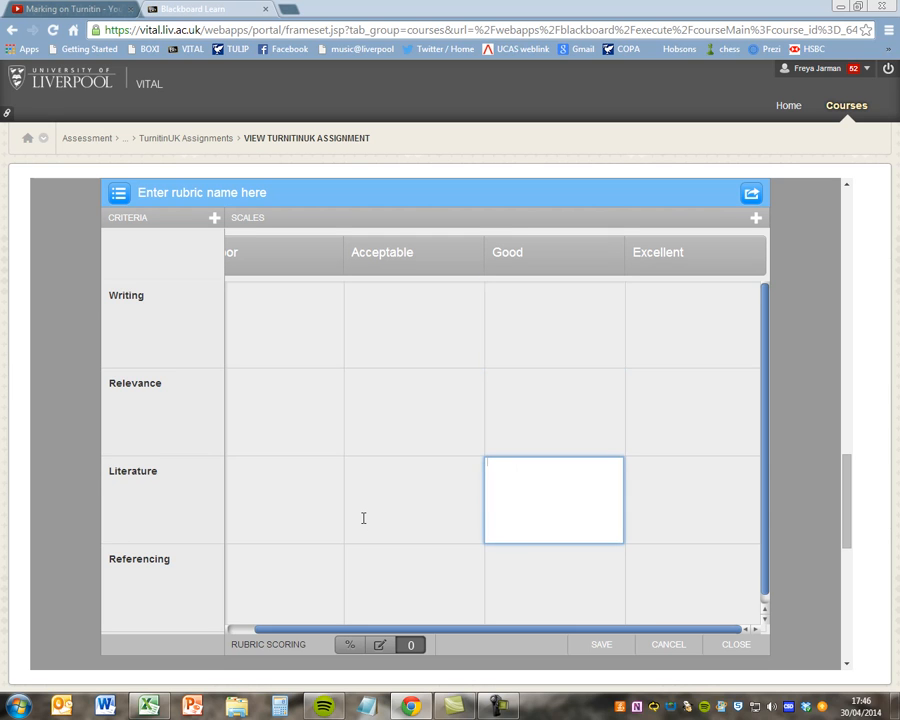
scroll(364, 518, down, 1)
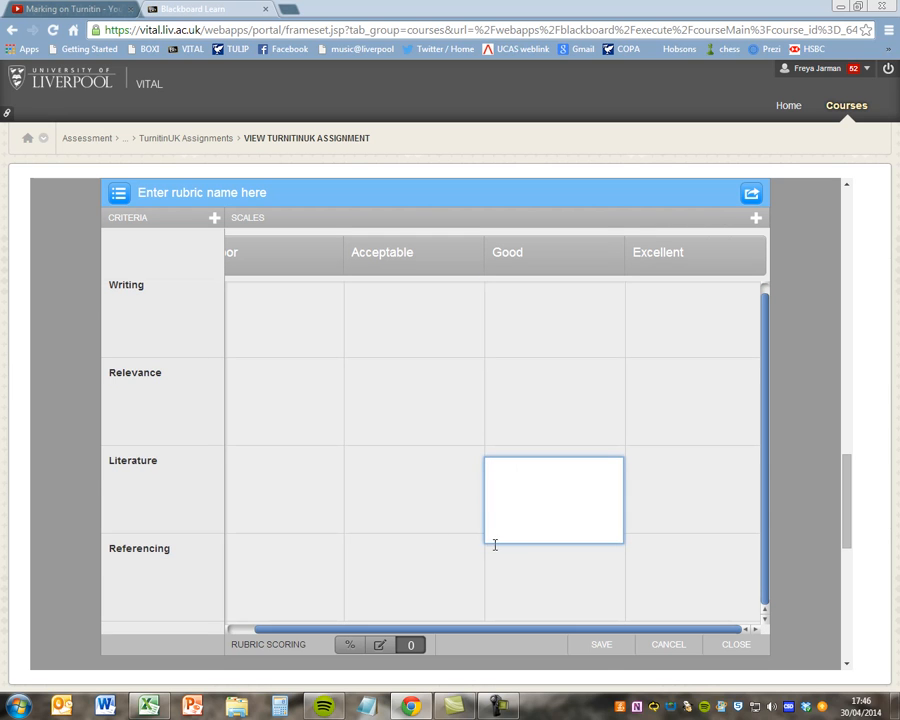
- Name the rubric "Demonstration rubric", then save it and close the rubric manager
click(234, 192)
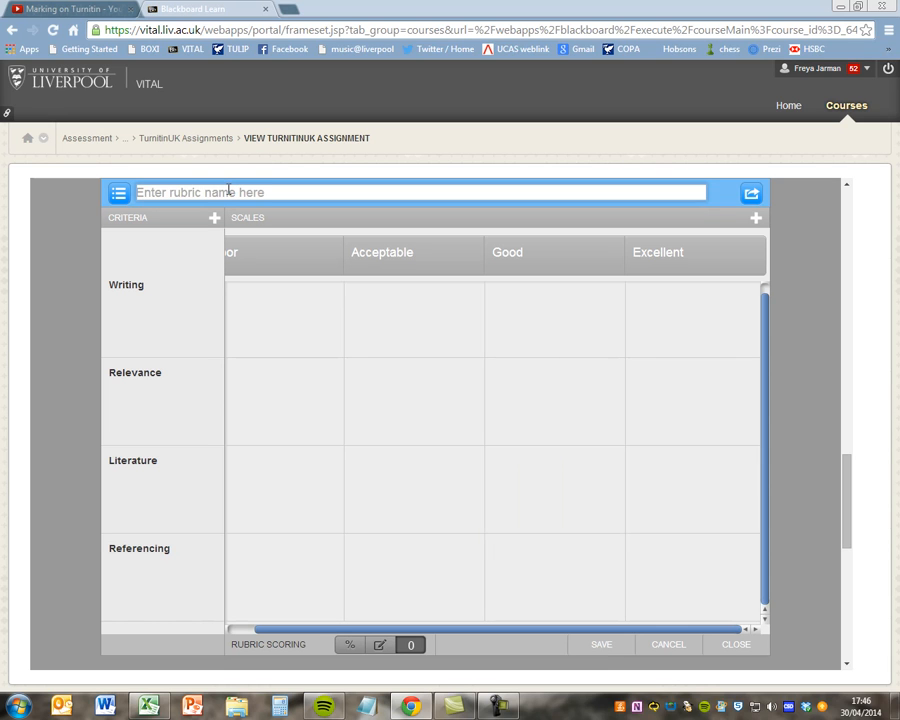
text(Demo)
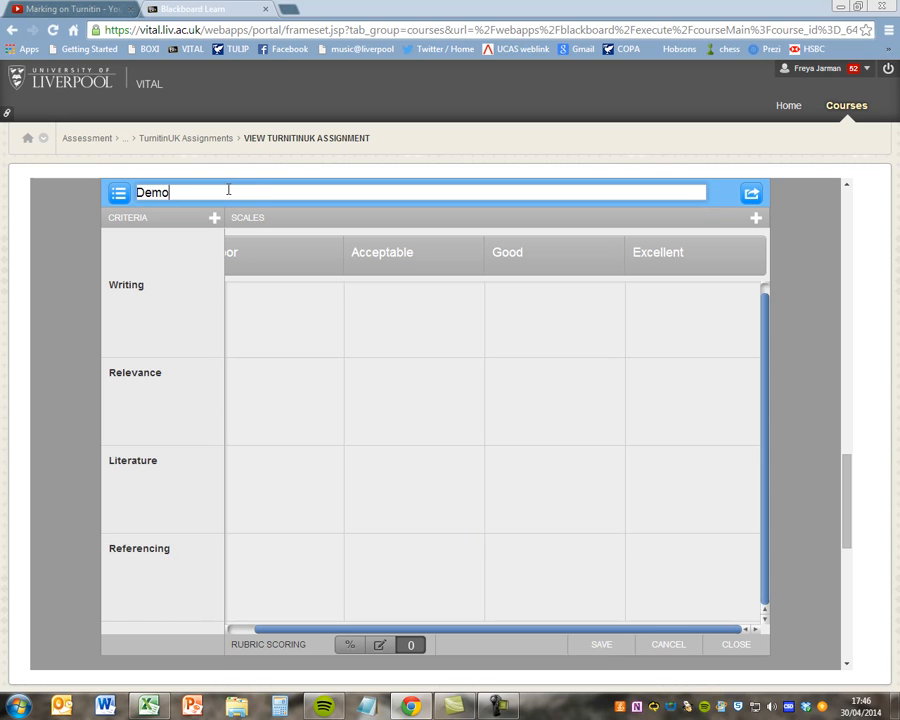
text(nstration rubric)
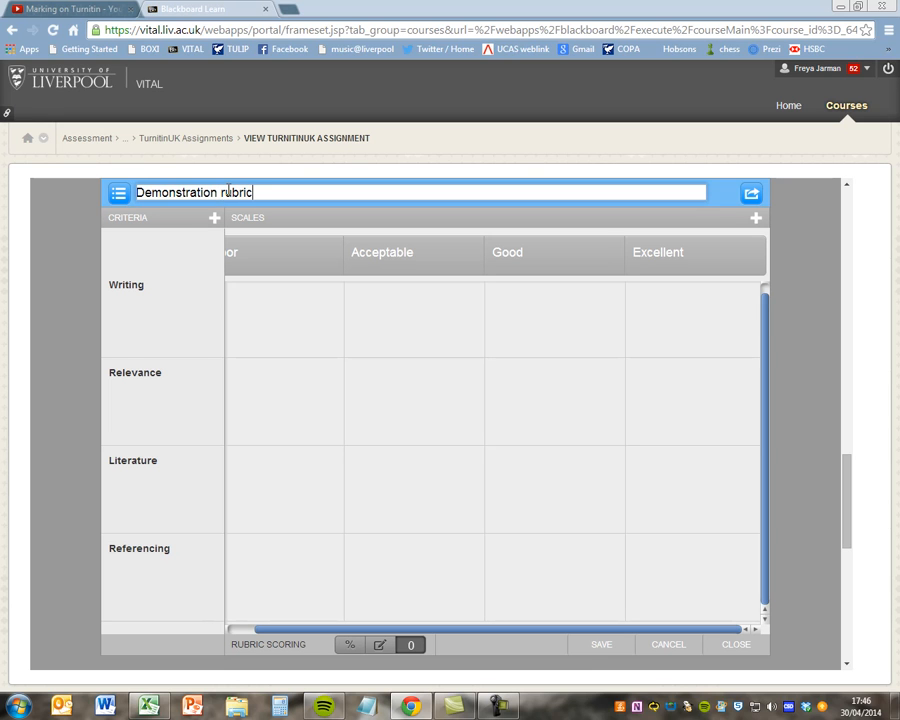
click(597, 647)
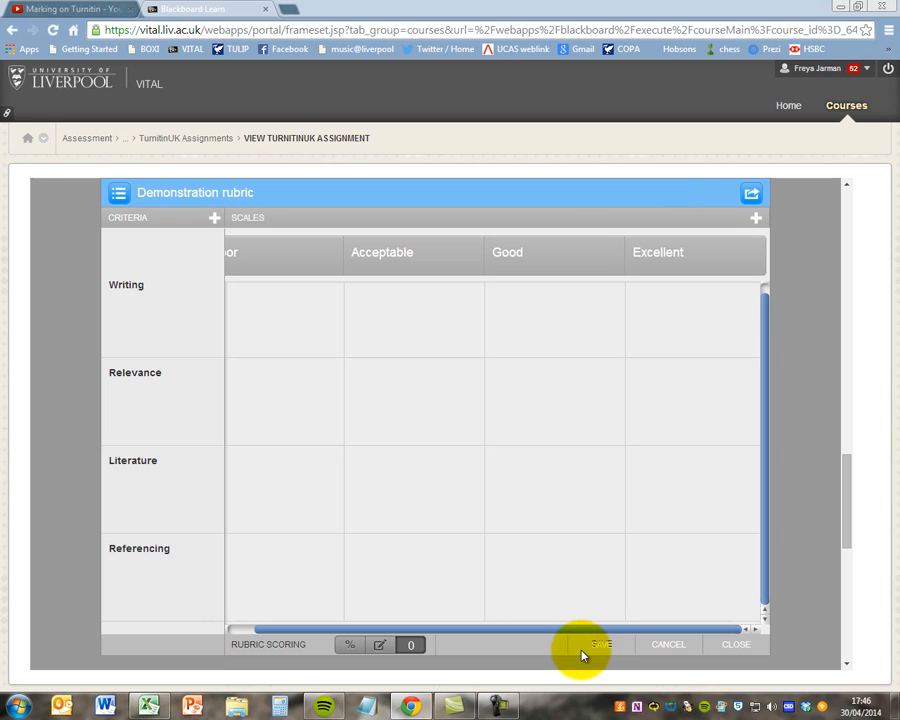
click(740, 644)
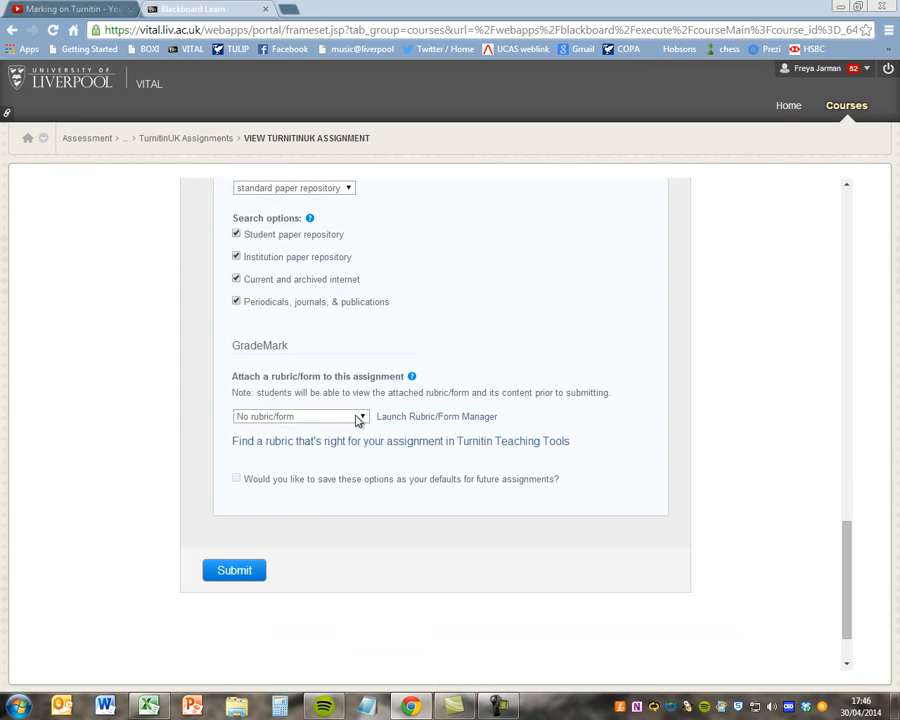
- Attach the Demonstration rubric to this assignment in the GradeMark settings
click(346, 417)
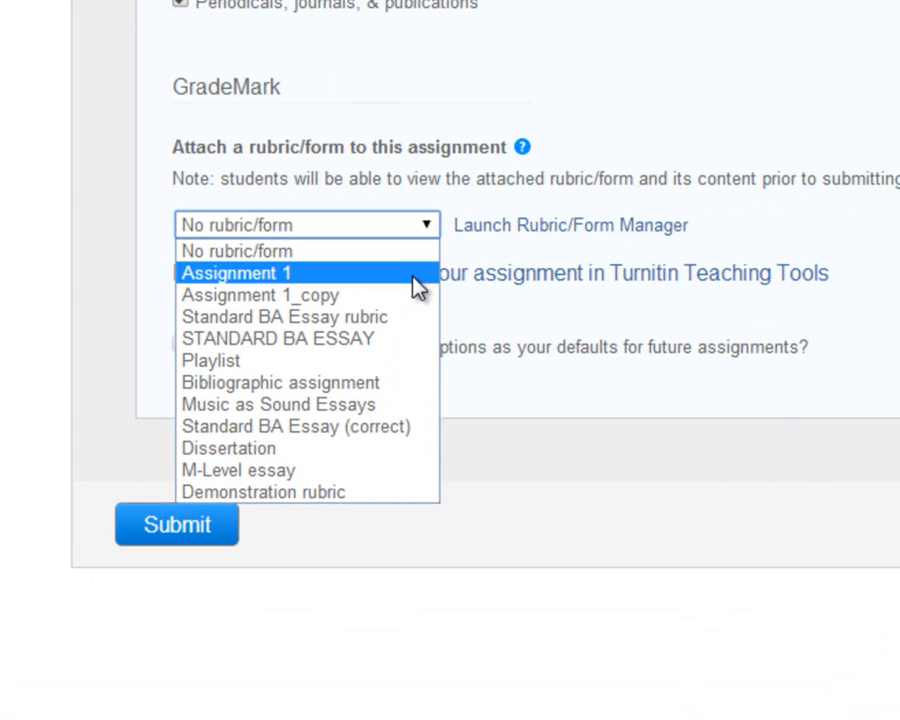
click(328, 492)
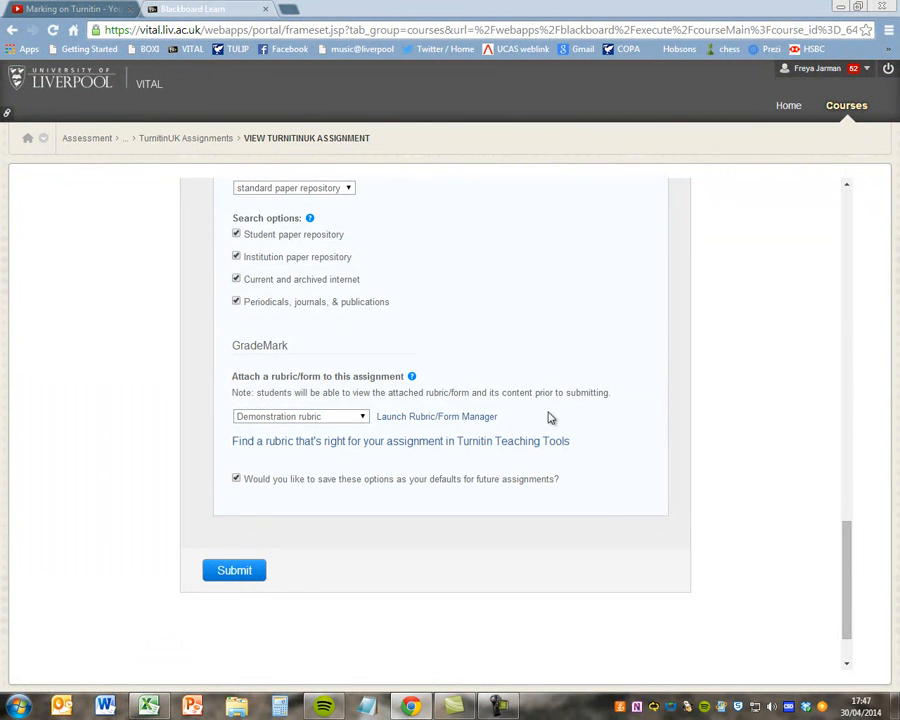
- Open the rubric import page from the Rubric/Form Manager
click(460, 416)
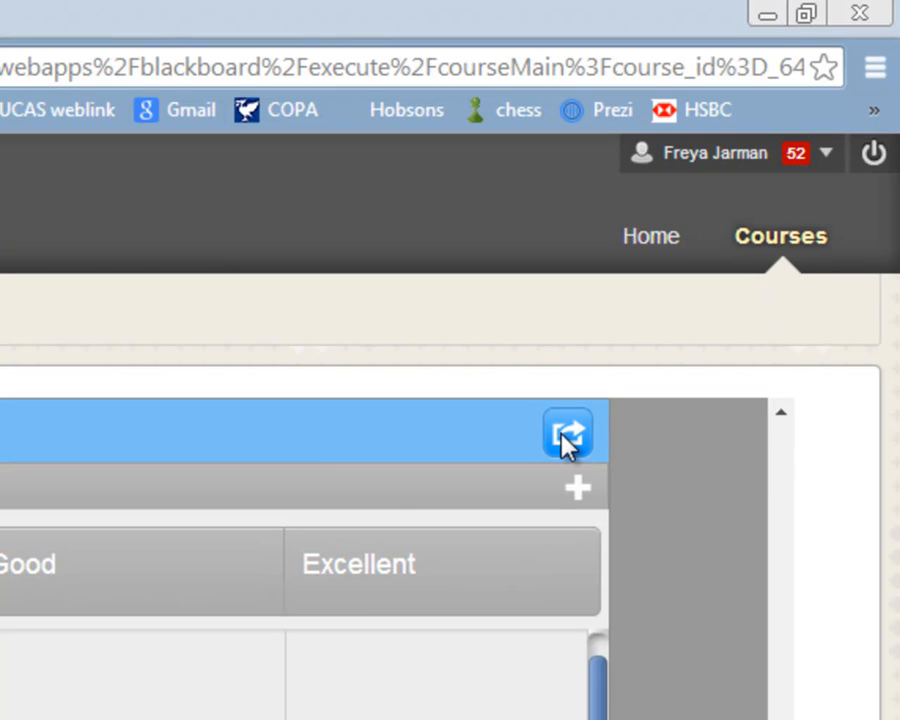
click(566, 436)
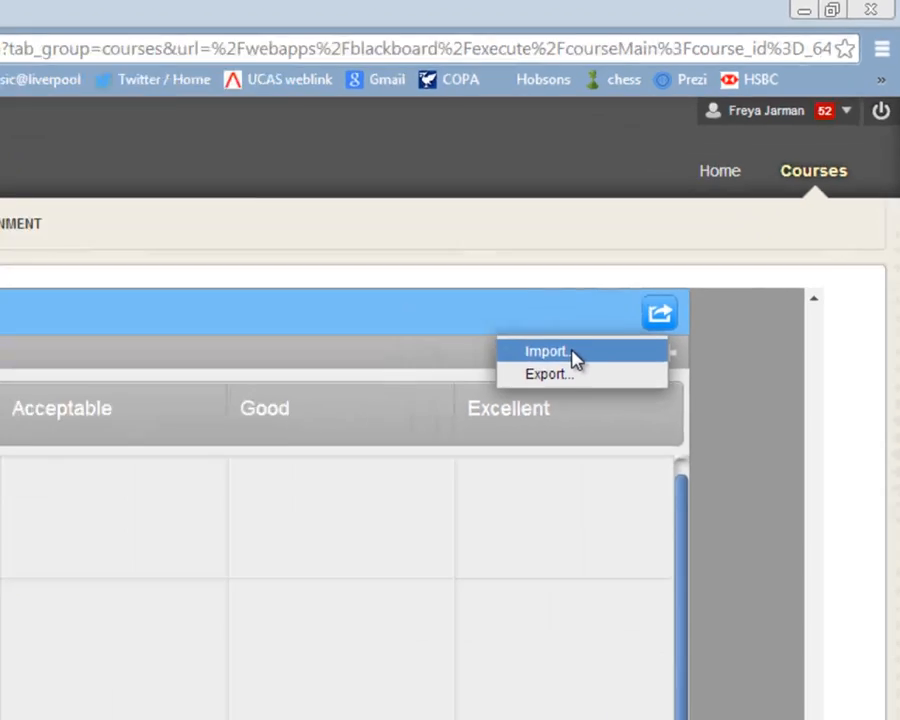
click(573, 355)
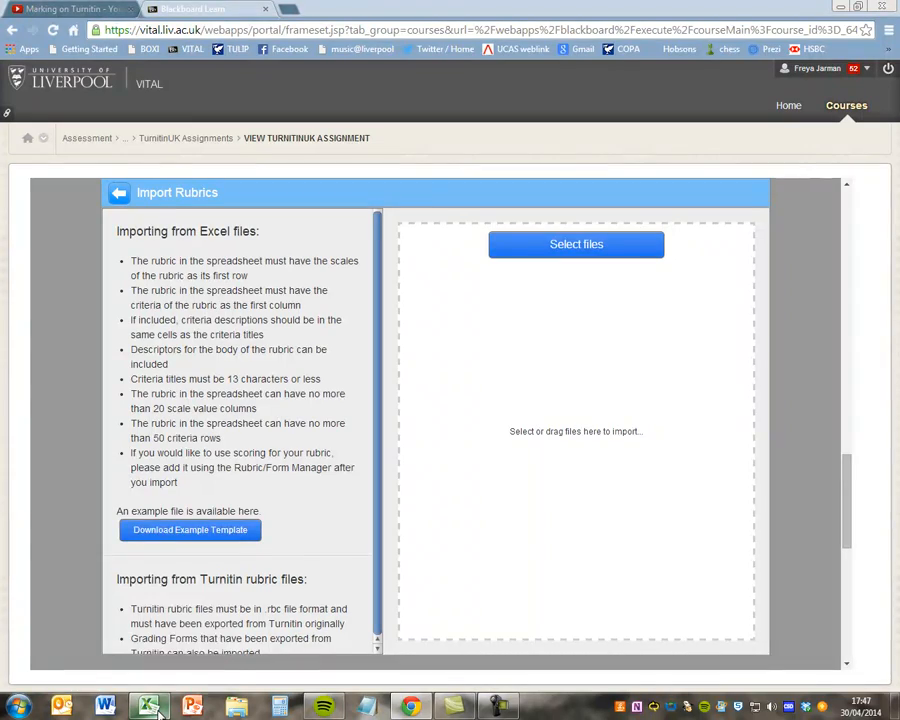
- Review the criteria rows and scale columns of Excel rubric demo.xls in Excel and return to the rubric import page
mouse_move(159, 714)
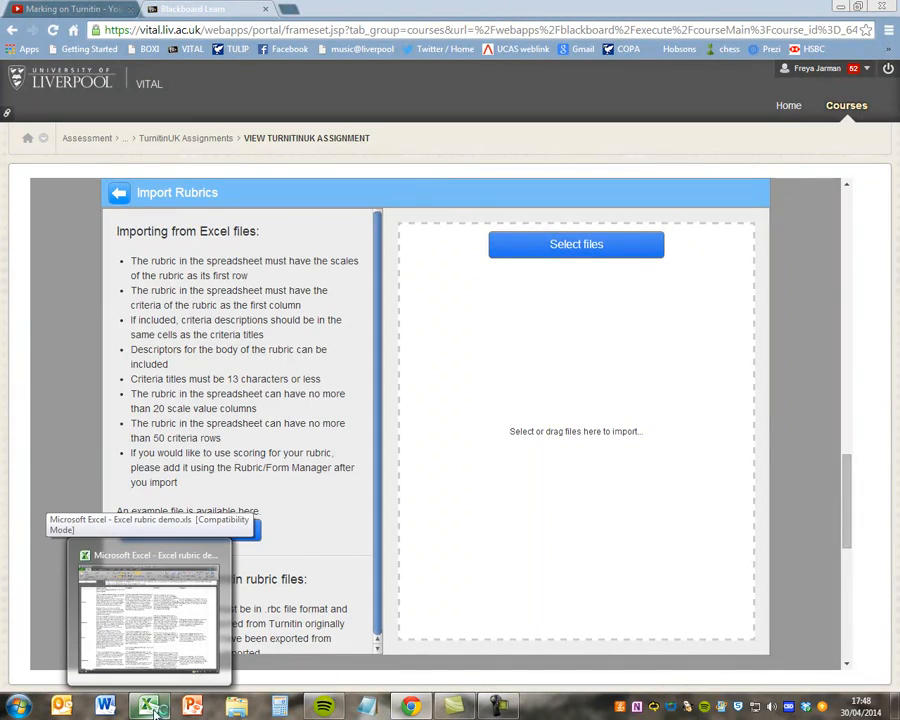
click(155, 712)
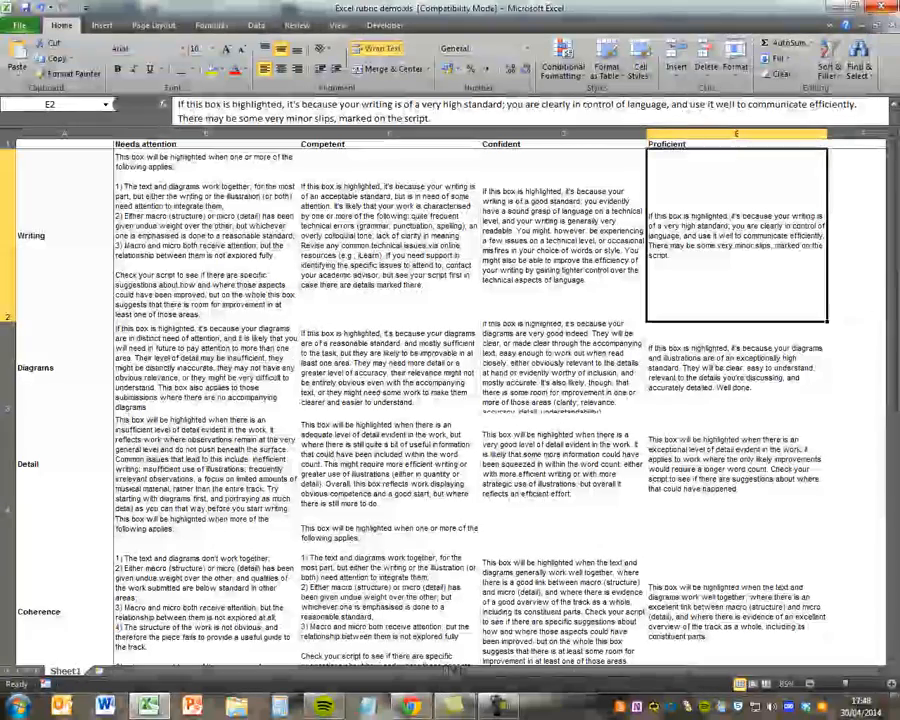
click(836, 10)
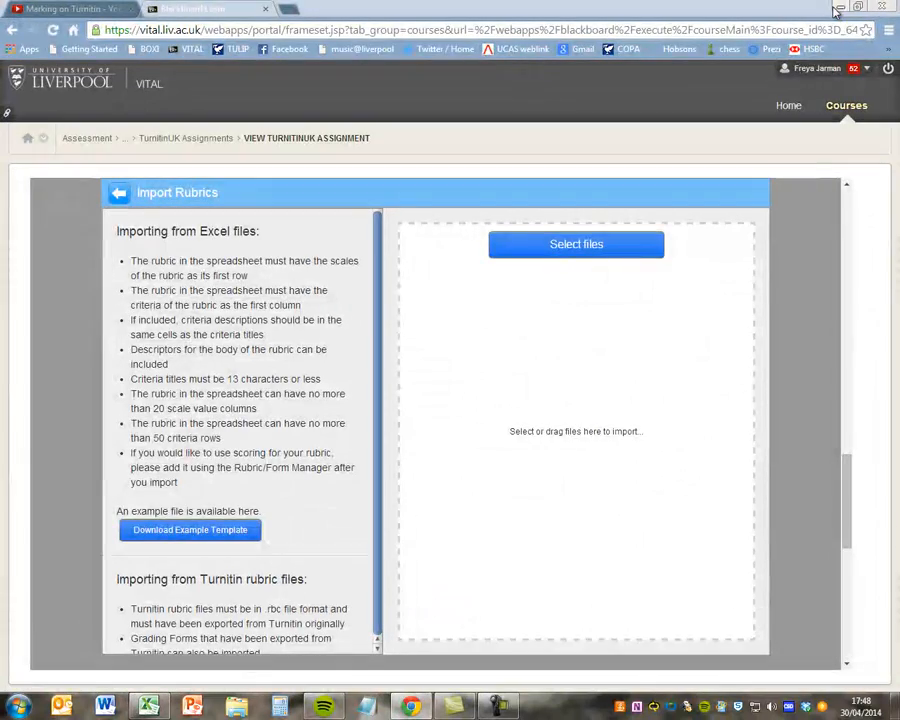
- Import the file Excel rubric demo.xls from the Desktop as a rubric
click(577, 245)
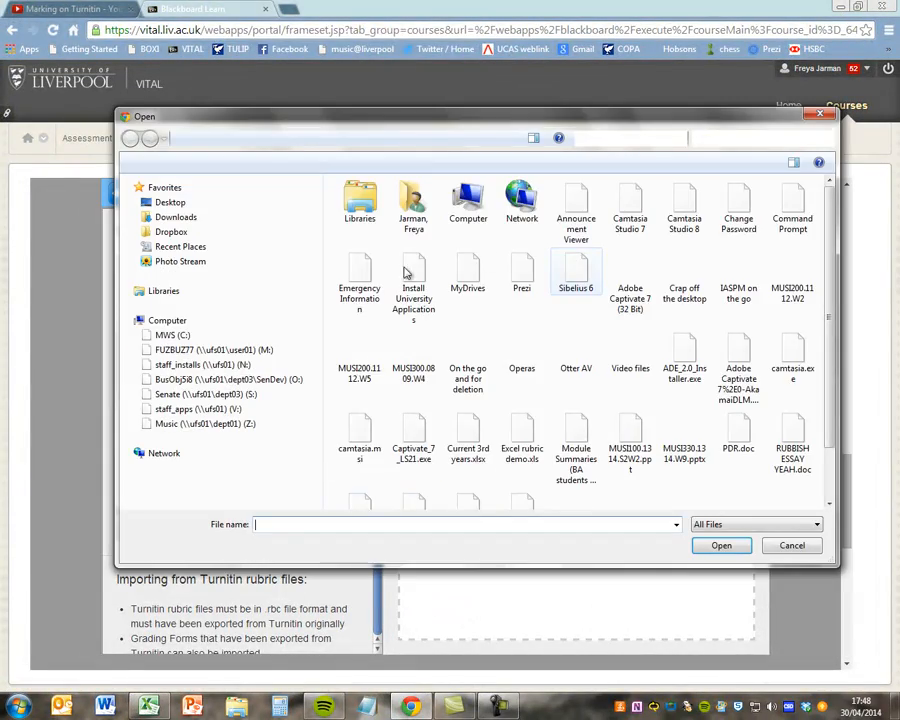
click(163, 201)
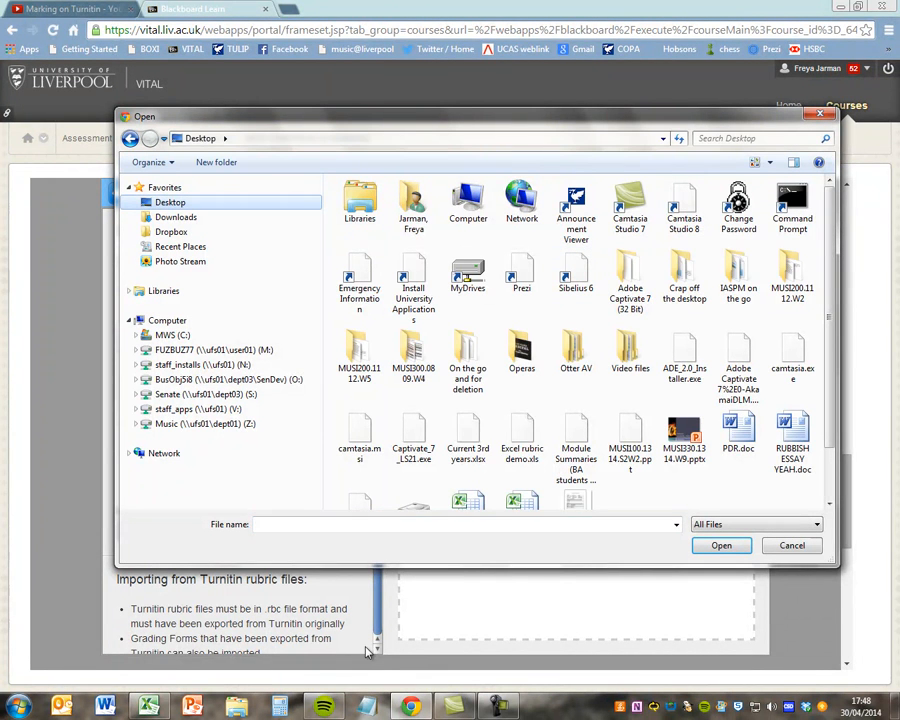
scroll(828, 351, down, 1)
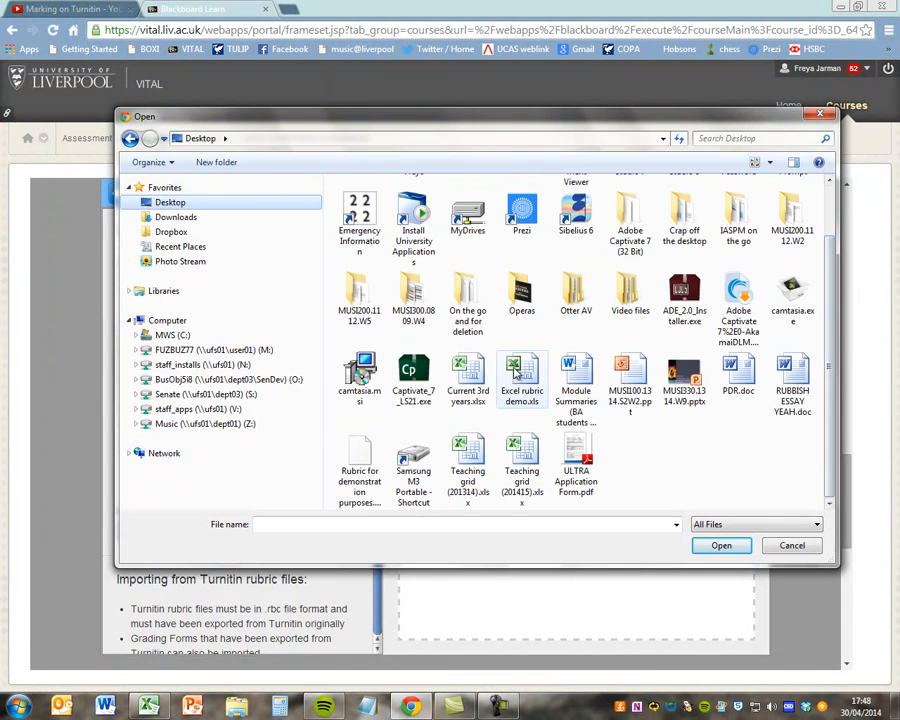
double_click(517, 372)
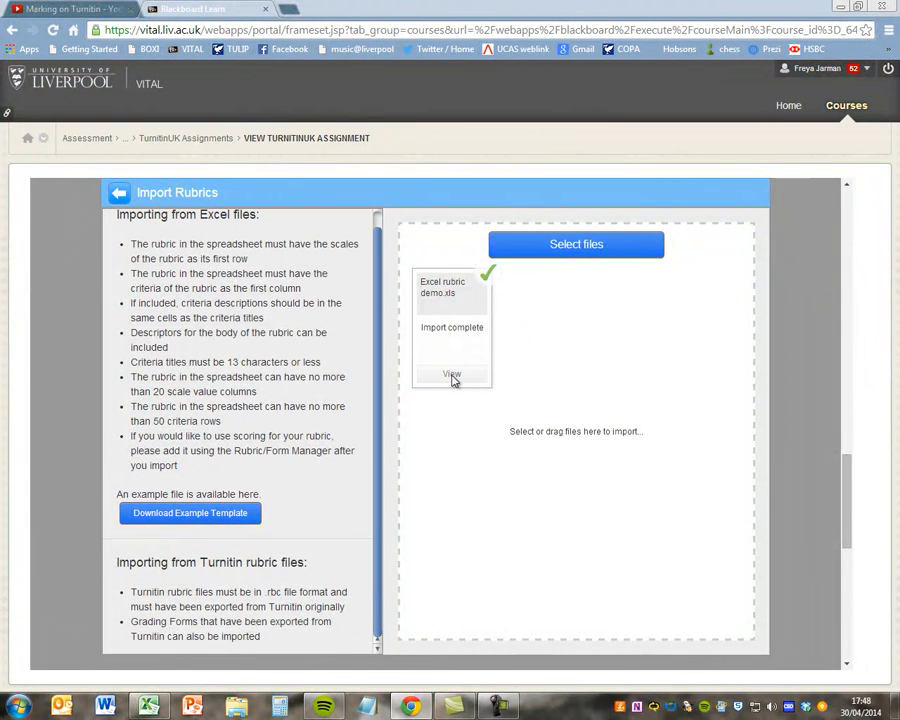
- View the imported rubric and attach Excel rubric demo to this assignment in the GradeMark settings
click(452, 375)
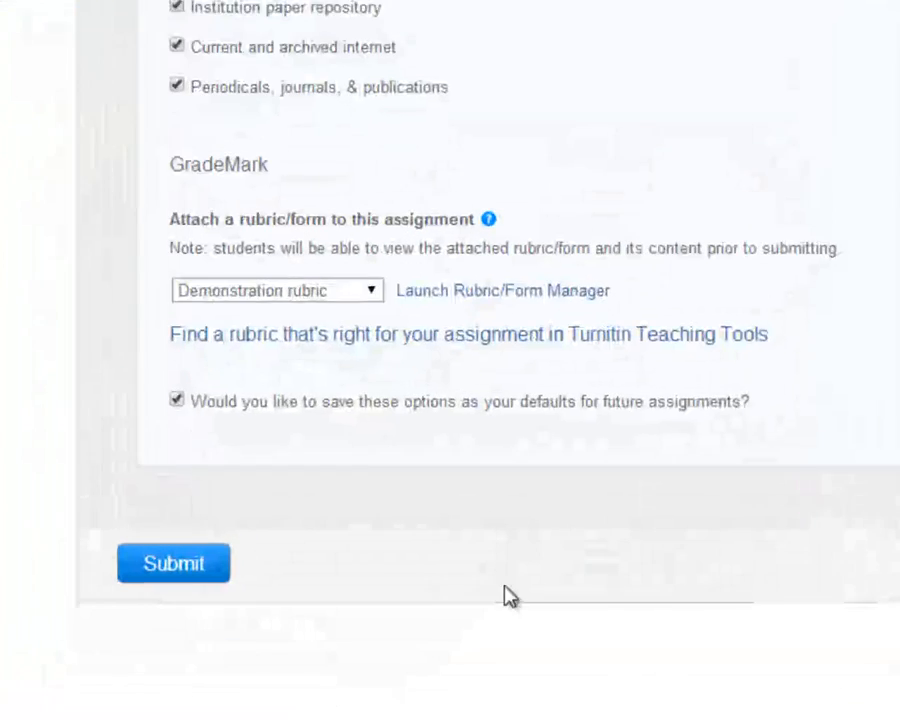
click(284, 295)
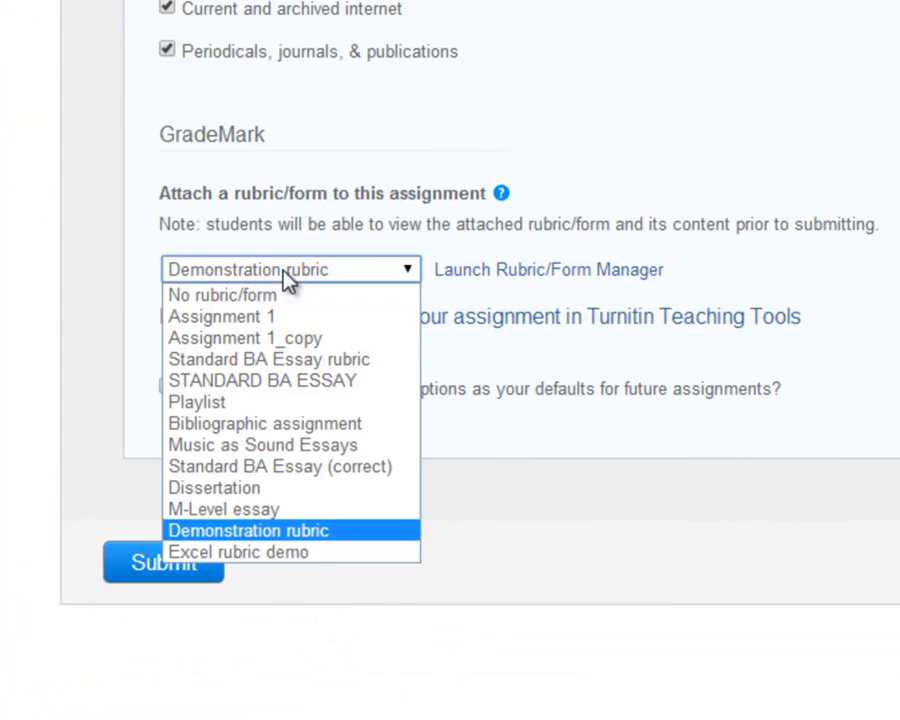
click(333, 563)
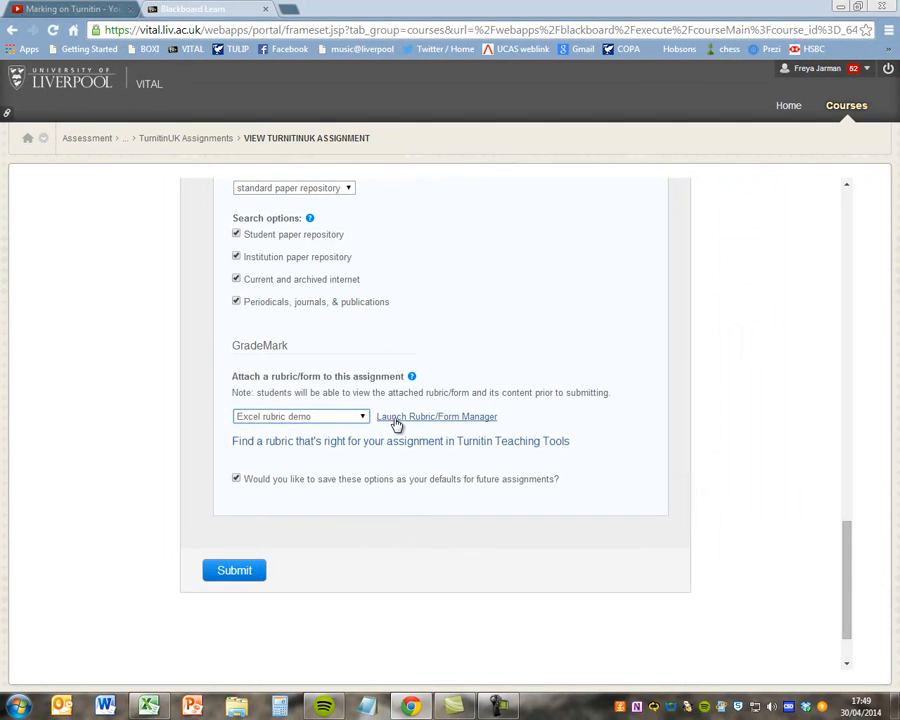
- Reopen the Rubric/Form Manager and read the import requirements for Excel and Turnitin rubric files
click(396, 420)
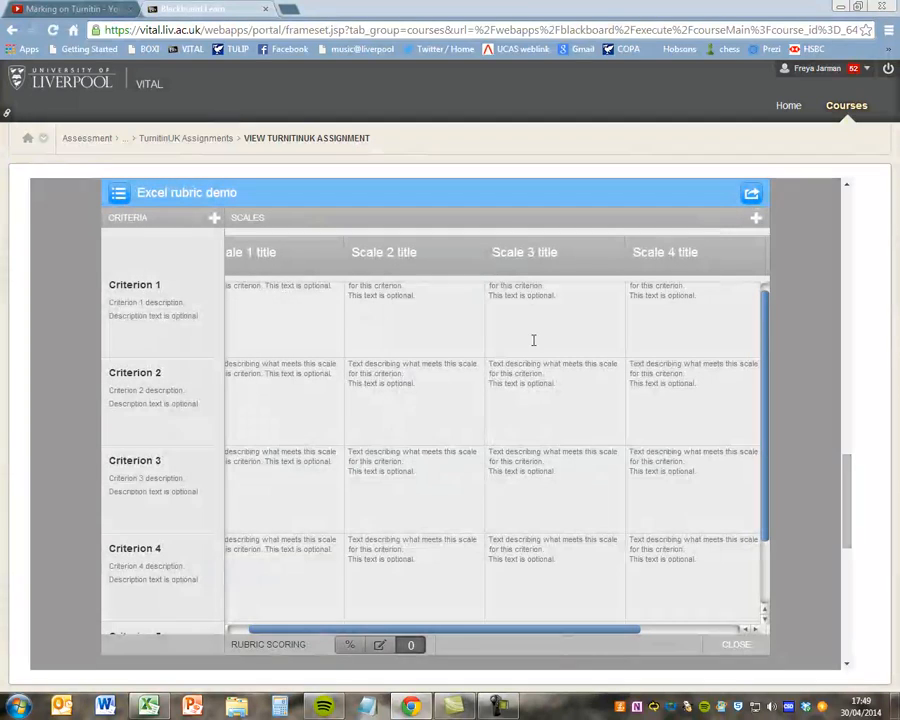
click(750, 194)
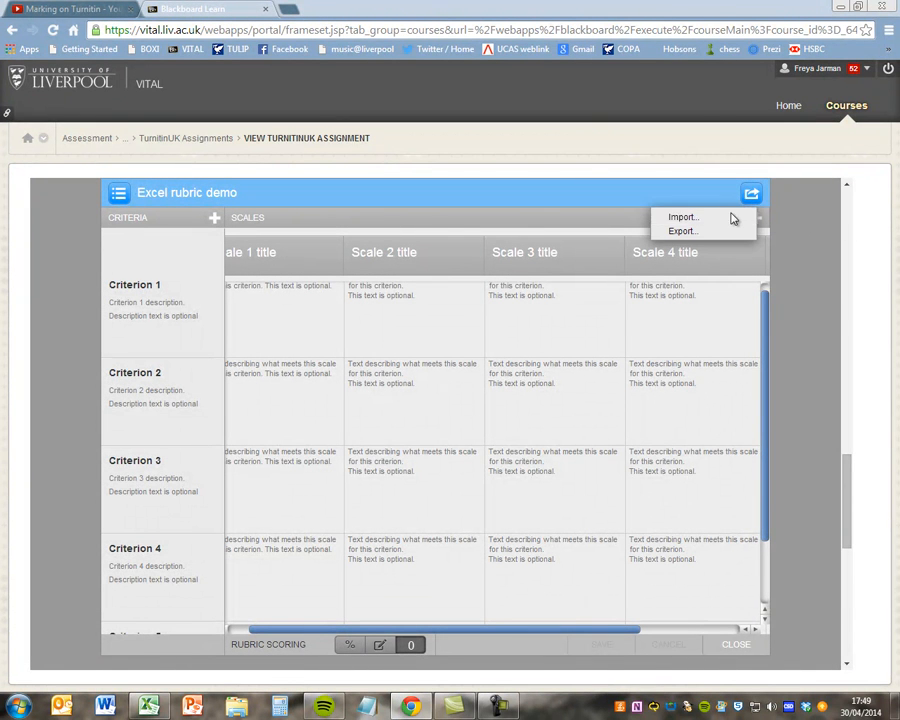
click(733, 218)
scroll(363, 615, down, 1)
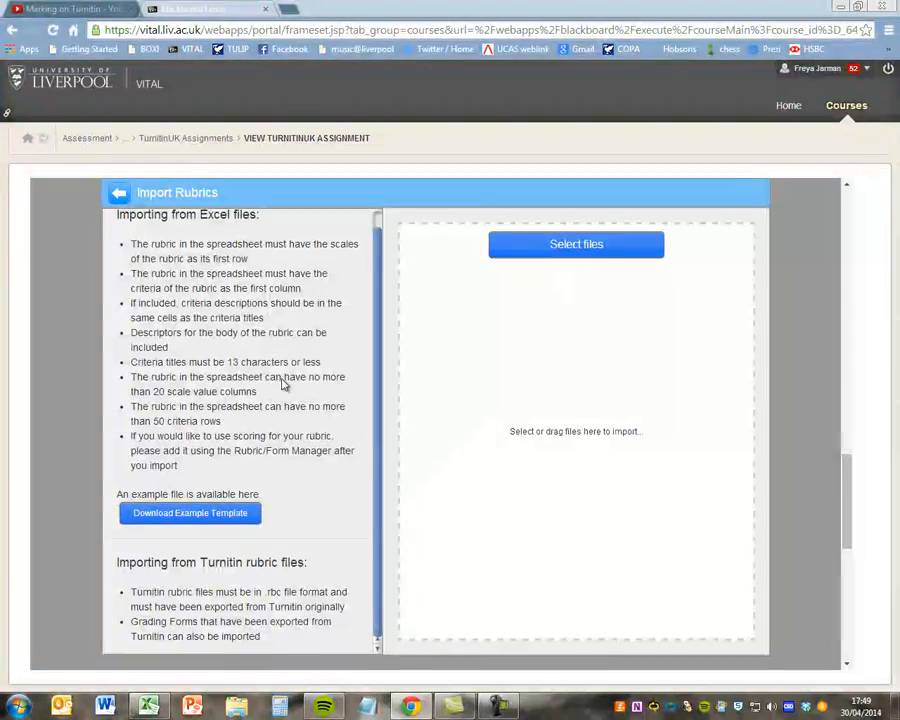
click(119, 196)
click(752, 193)
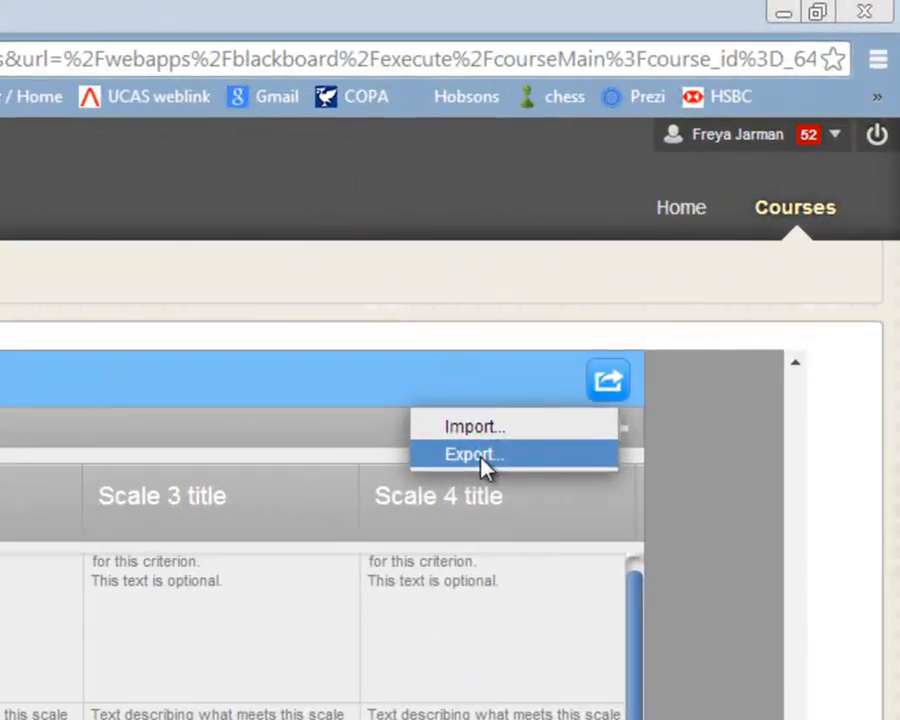
click(479, 458)
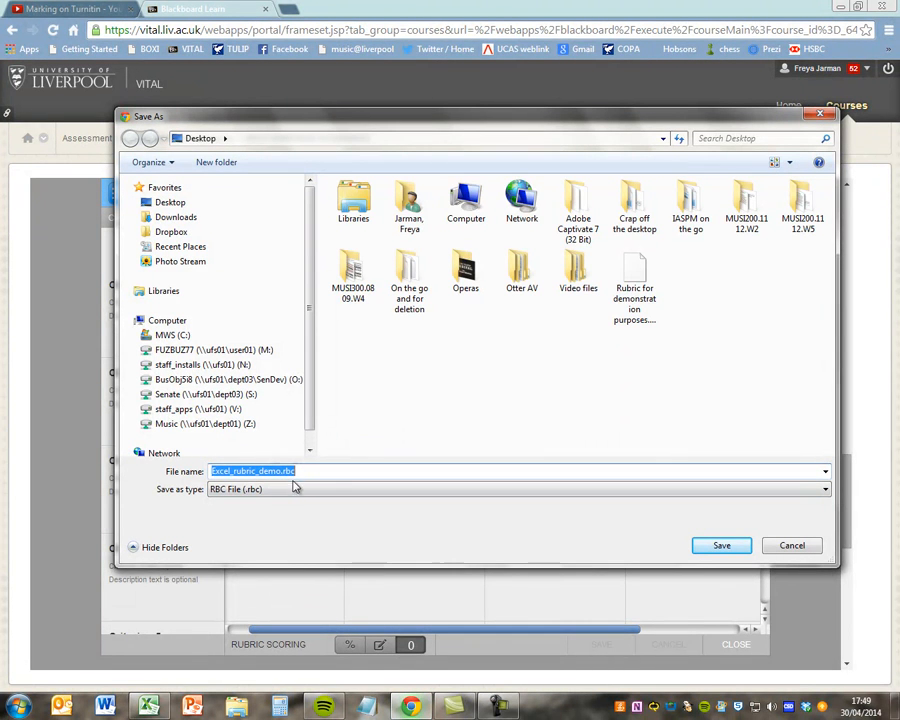
click(792, 546)
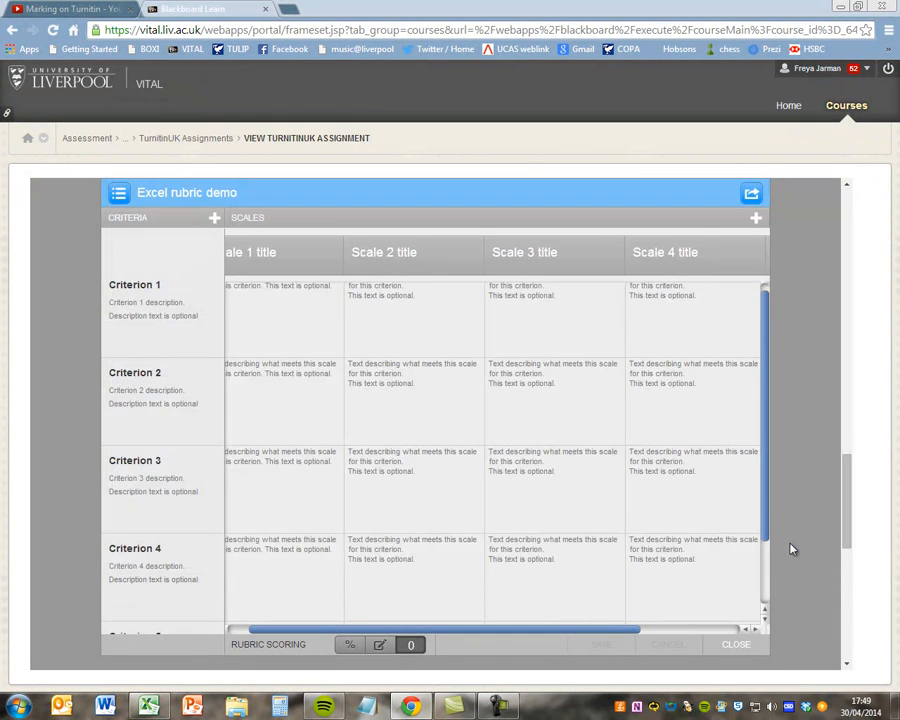
- Import Rubric for demonstration purposes.rbc from the Desktop, view the imported rubric and close the rubric manager
click(751, 193)
click(709, 221)
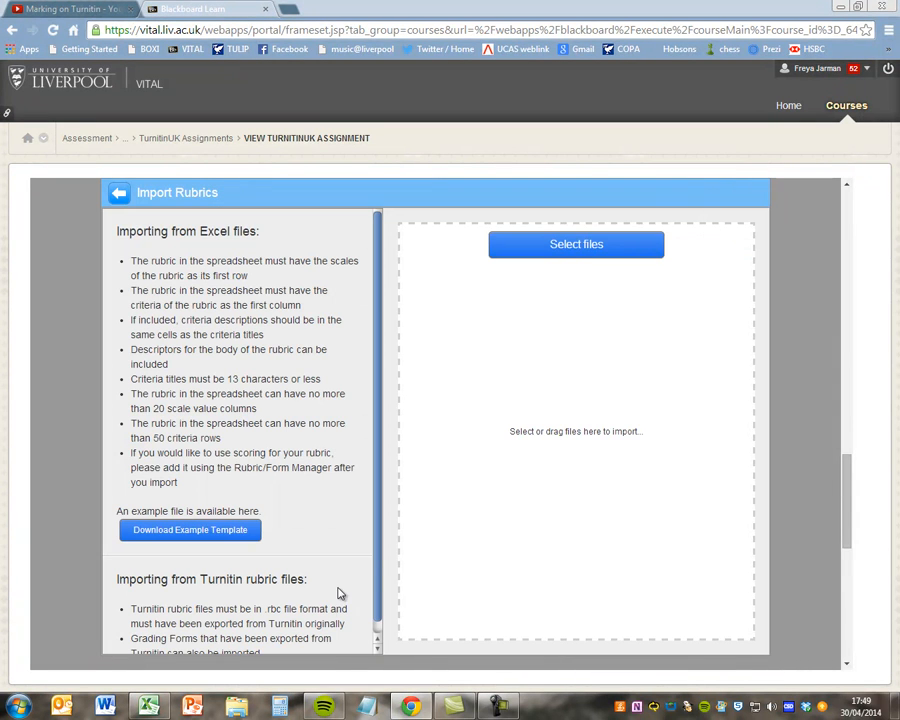
click(587, 250)
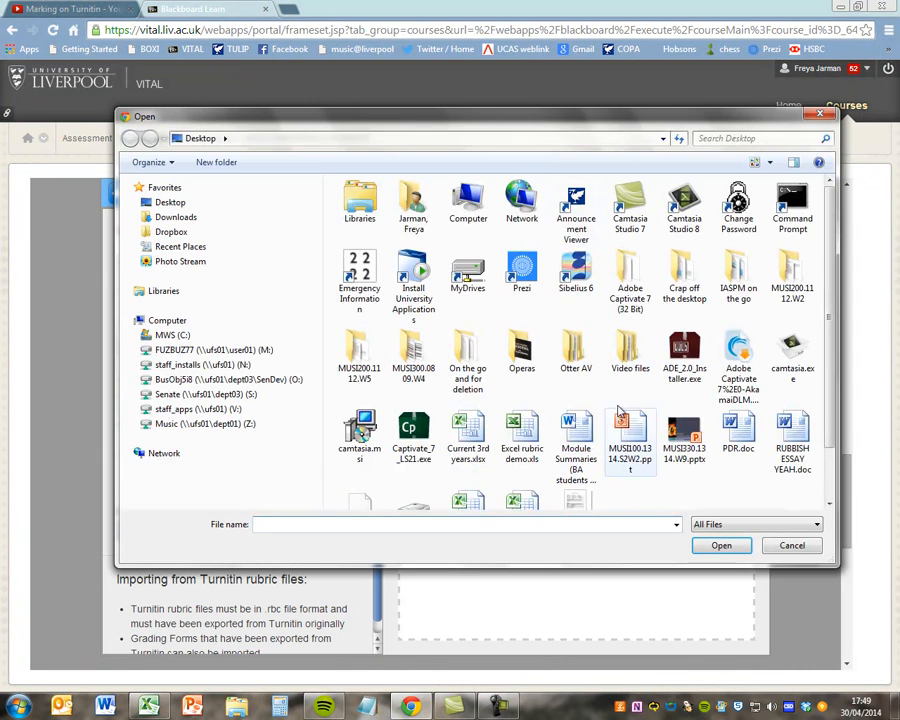
scroll(800, 435, down, 2)
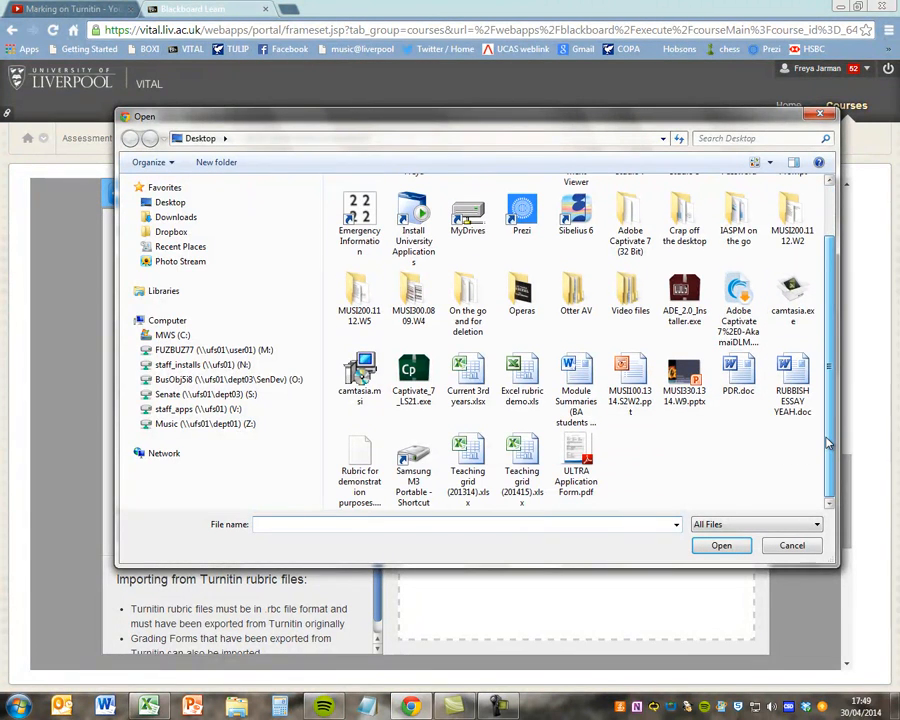
double_click(361, 460)
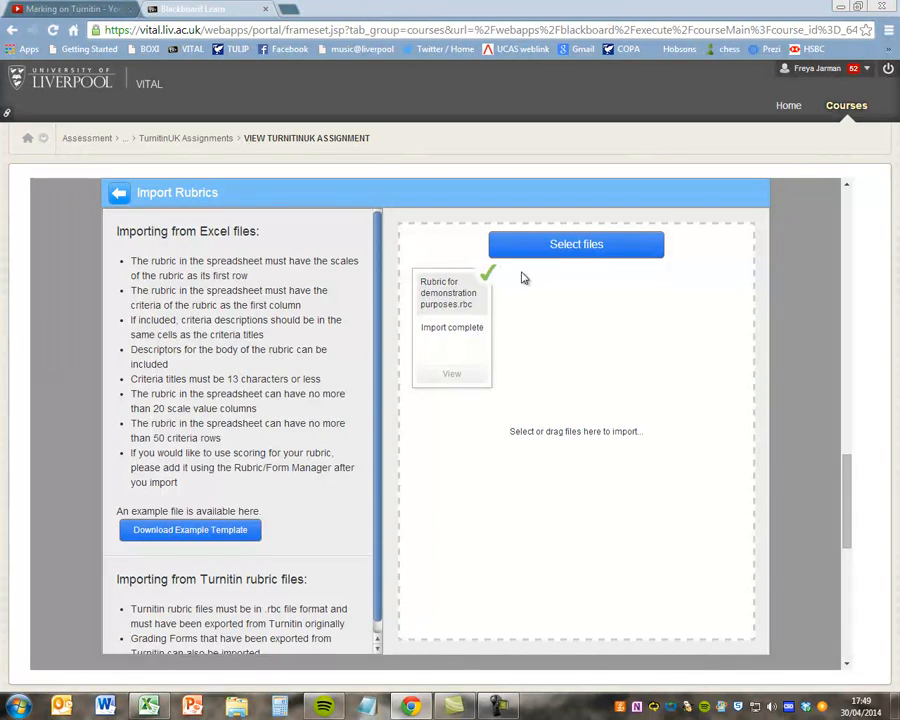
click(452, 375)
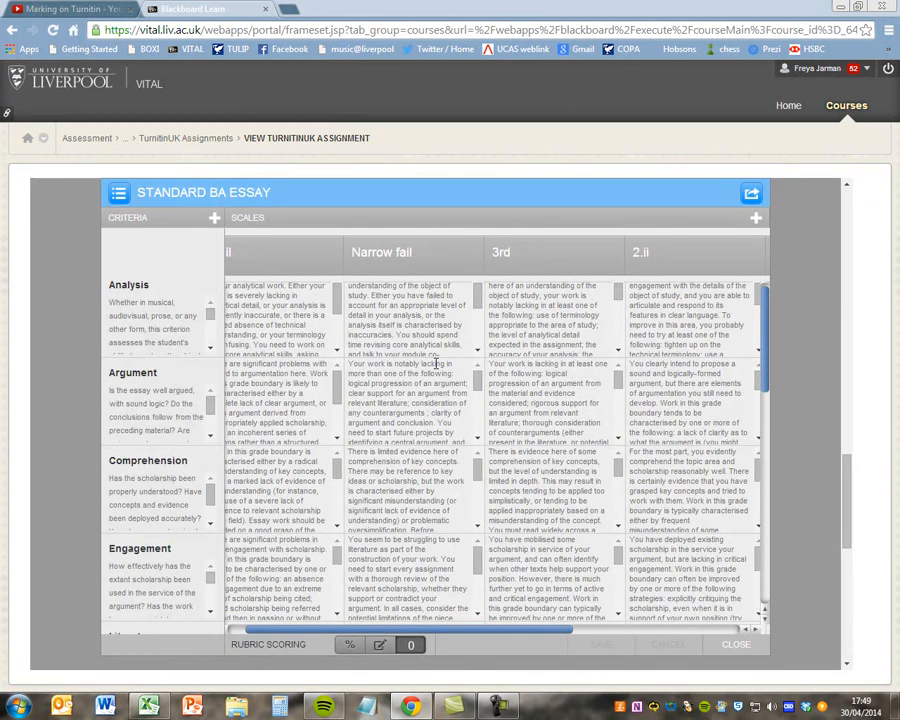
click(735, 645)
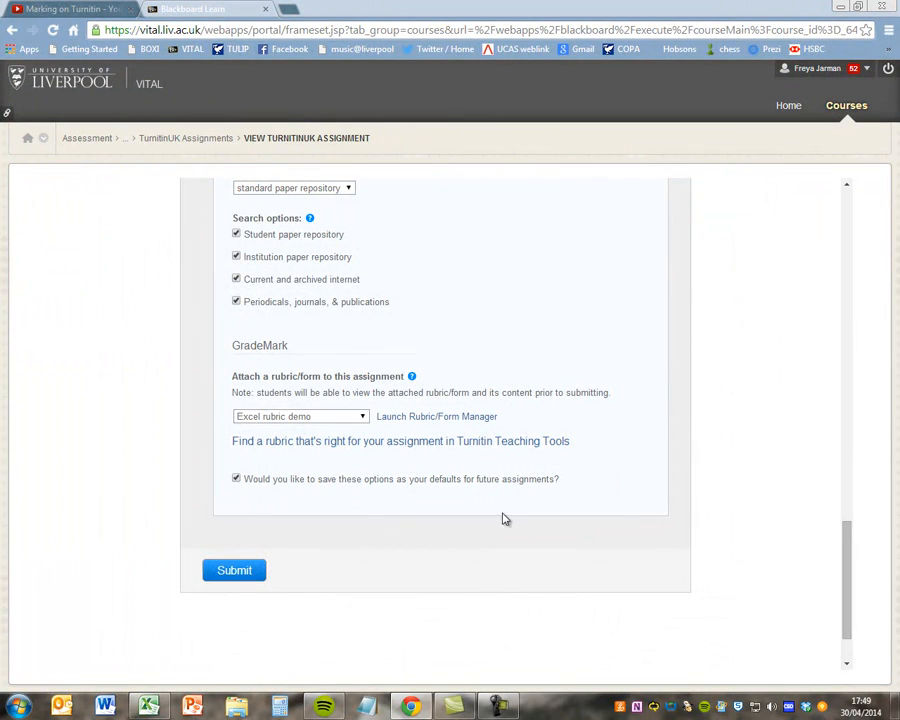
- Set Excel rubric demo as the rubric attached to this assignment and submit the assignment settings
click(335, 416)
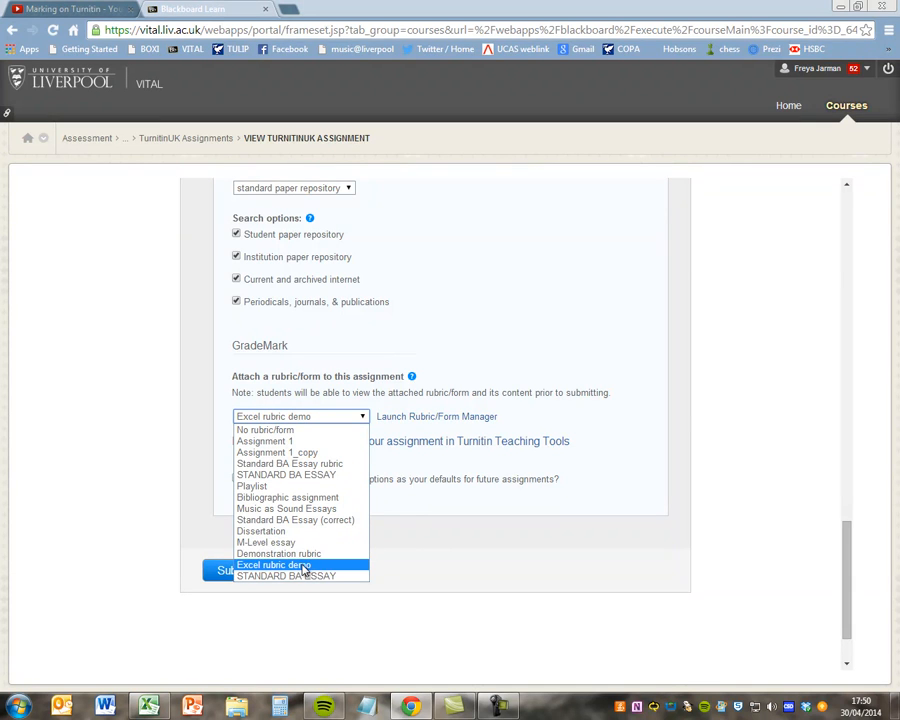
click(303, 555)
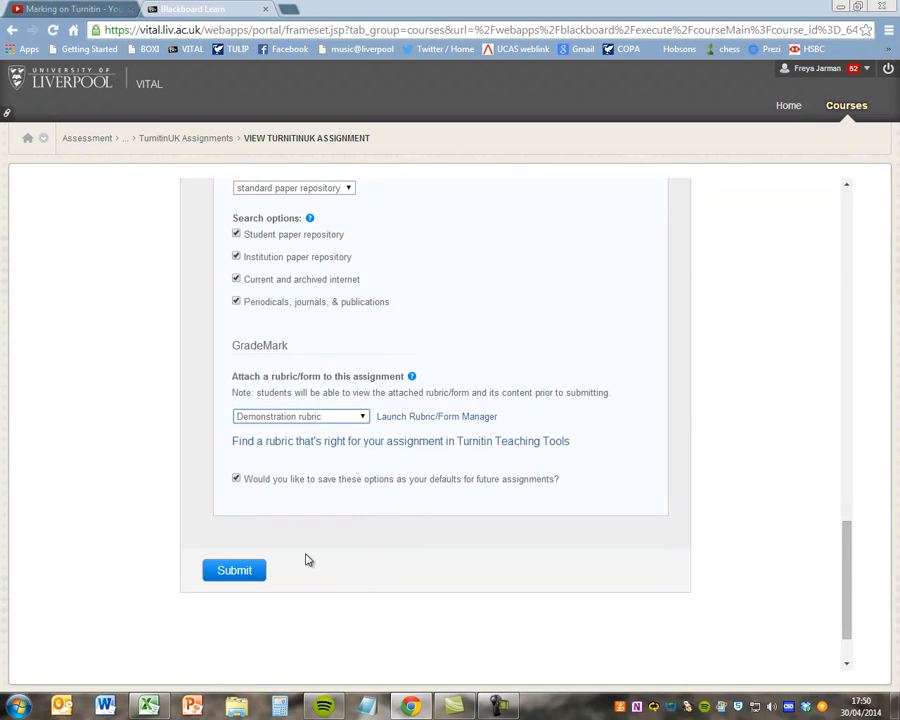
click(357, 420)
click(290, 561)
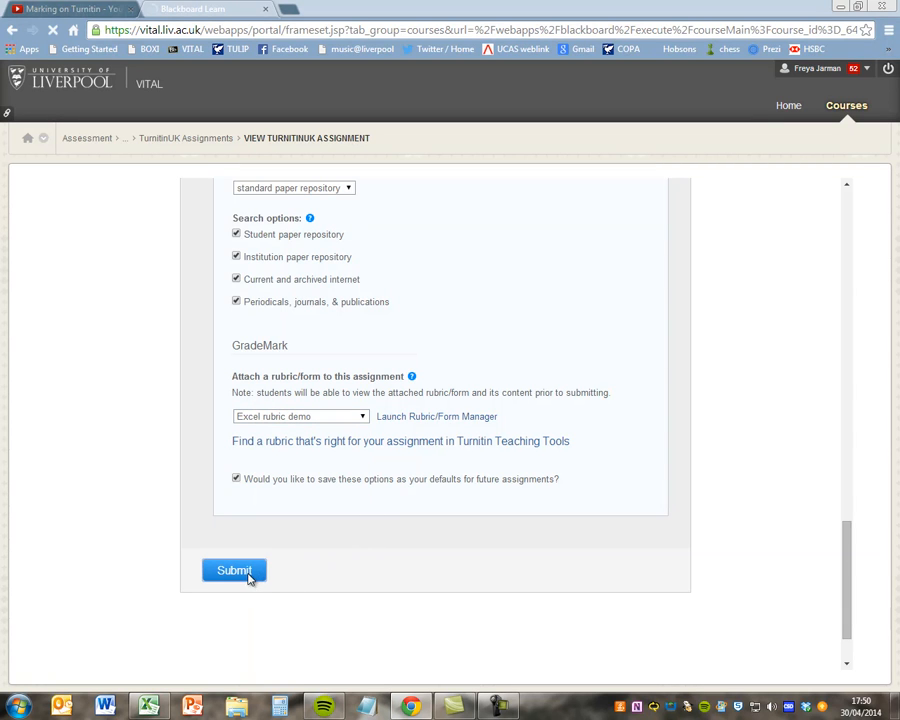
click(252, 572)
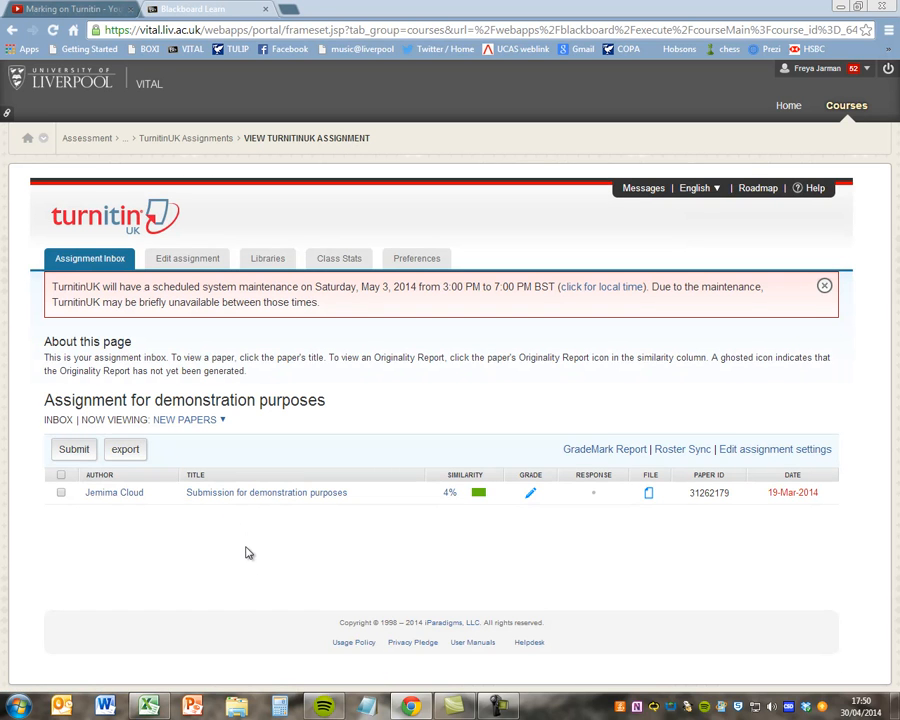
- Open the paper "Submission for demonstration purposes" in a maximized Document Viewer and examine the scale descriptions of its attached rubric
click(255, 496)
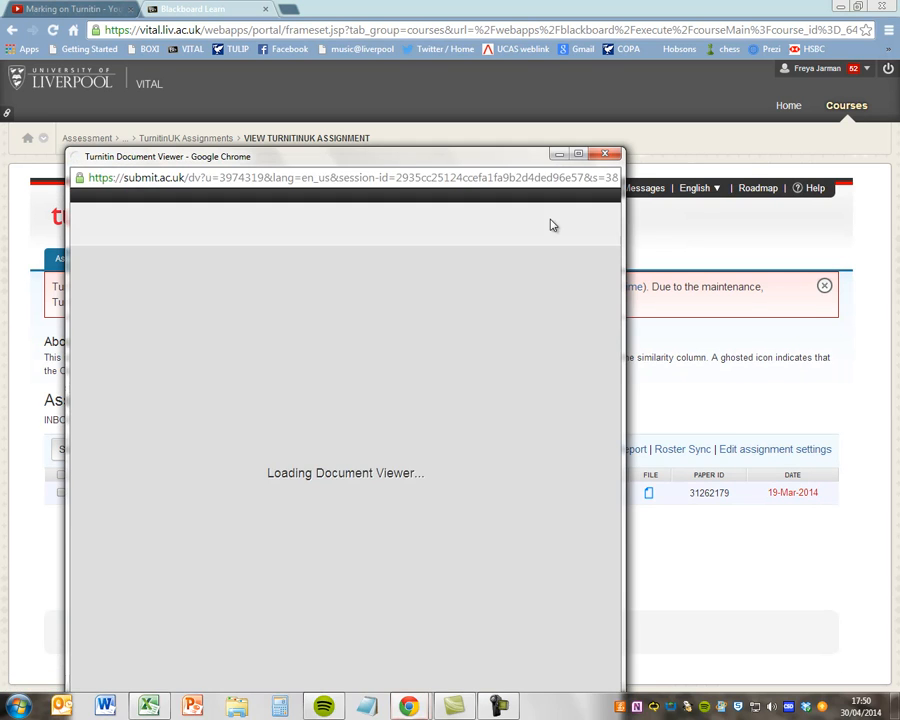
click(578, 153)
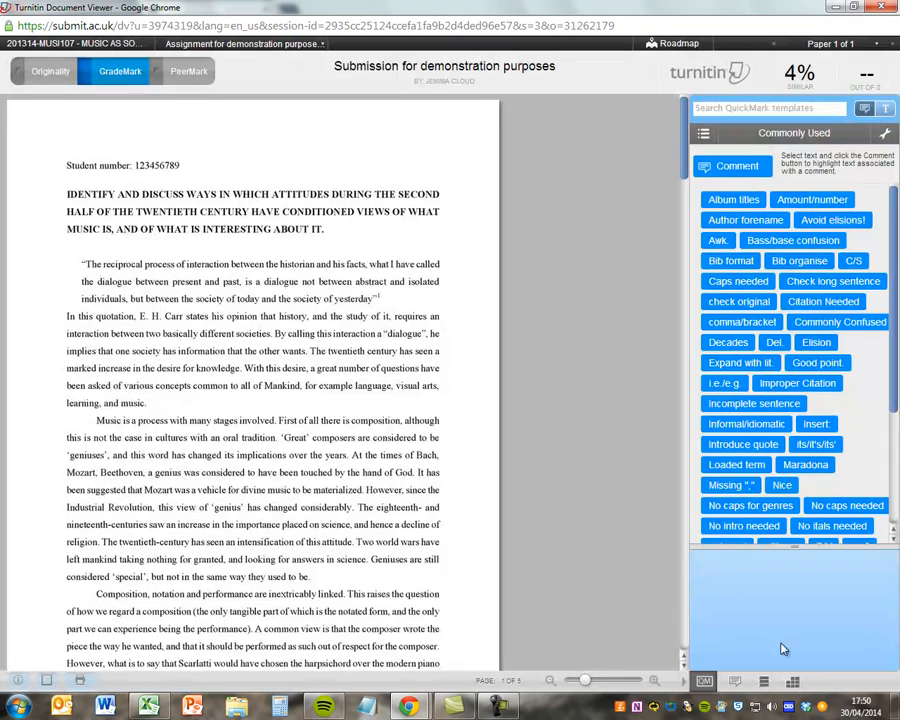
click(792, 682)
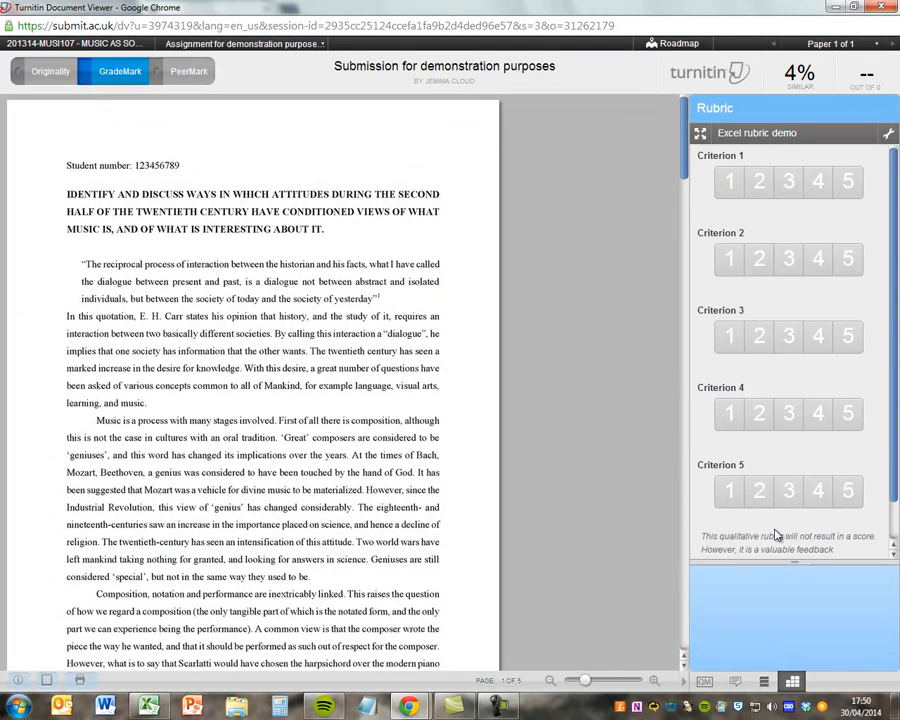
mouse_move(791, 265)
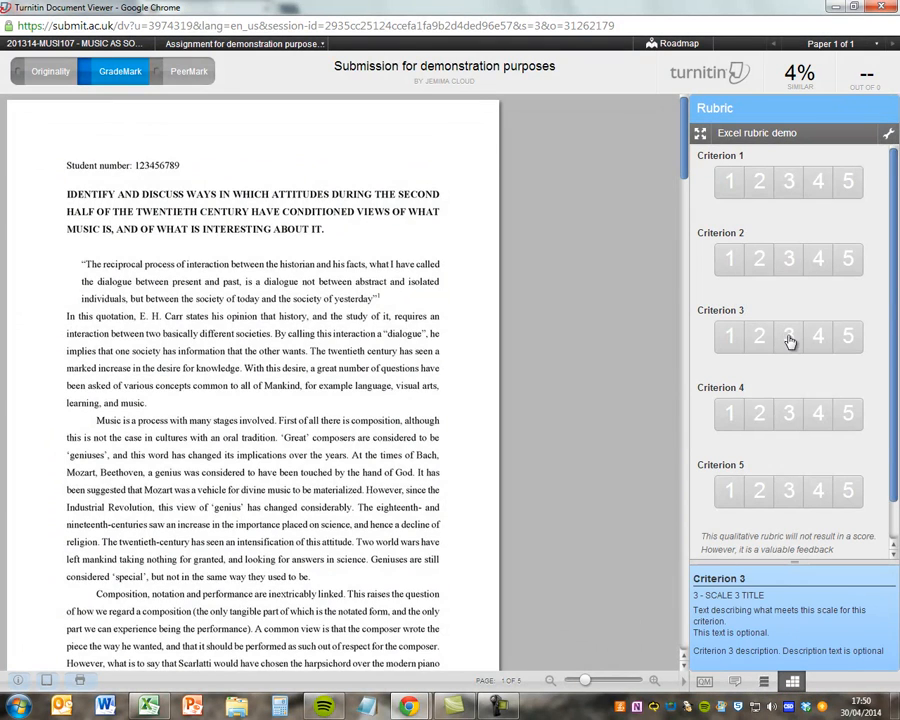
mouse_move(820, 505)
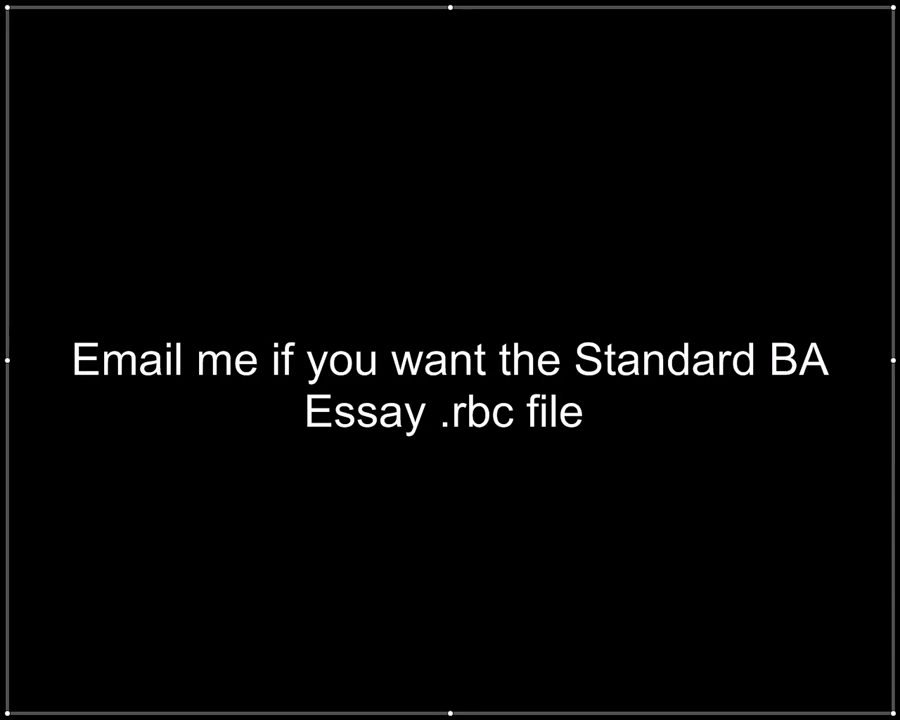